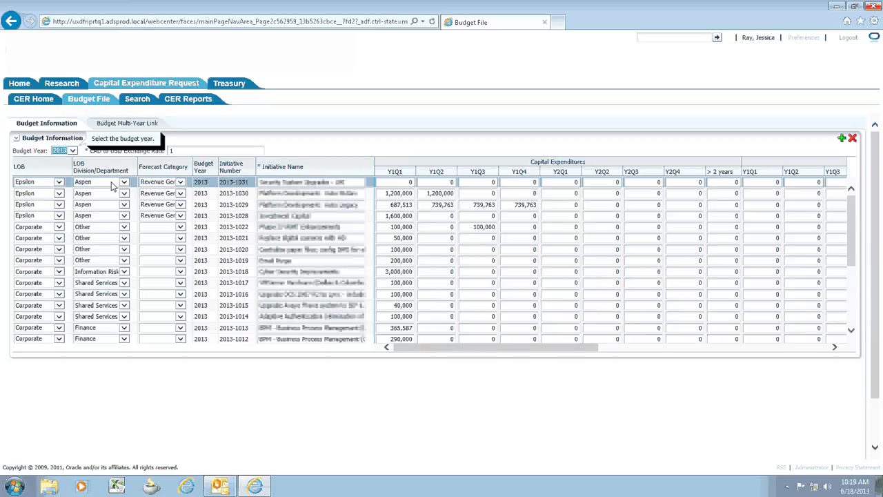
Open the search page of the Capital Expenditure Request area
{"action": "left_click", "coordinate": [138, 98]}
{"action": "left_click", "coordinate": [611, 177]}
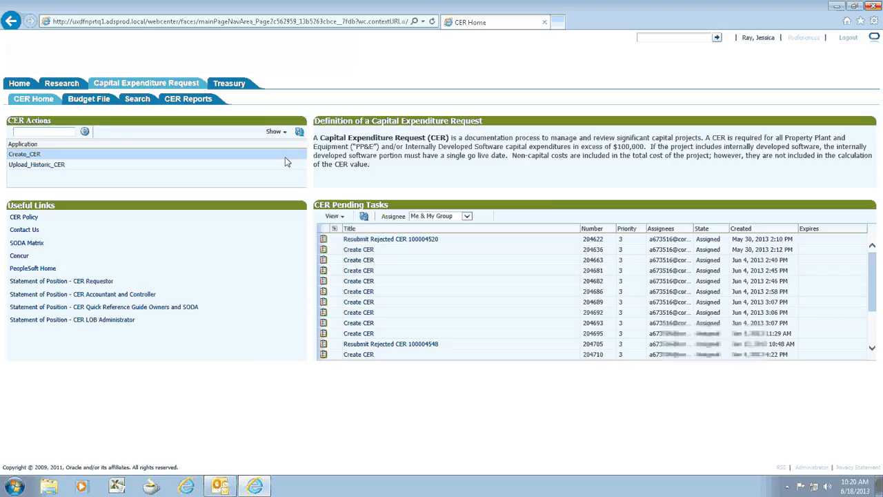
Start a new capital expenditure request, set its line of business to Corporate and view the available divisions
{"action": "left_click", "coordinate": [32, 155]}
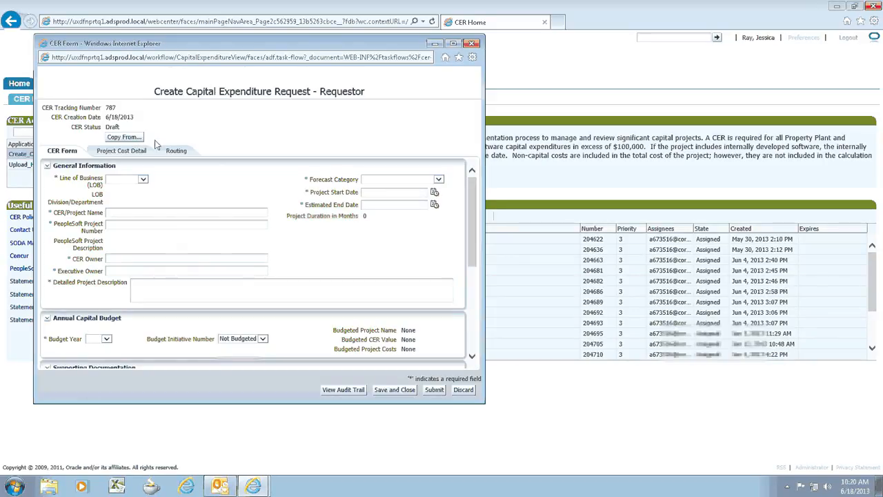
{"action": "left_click", "coordinate": [143, 181]}
{"action": "left_click", "coordinate": [123, 186]}
{"action": "left_click", "coordinate": [160, 194]}
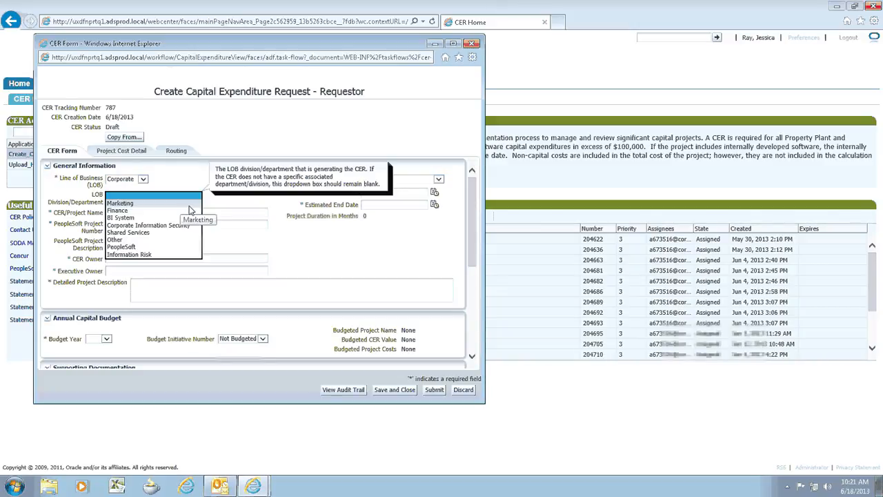
Switch the line of business to Epsilon and view the divisions offered for it
{"action": "left_click", "coordinate": [142, 180]}
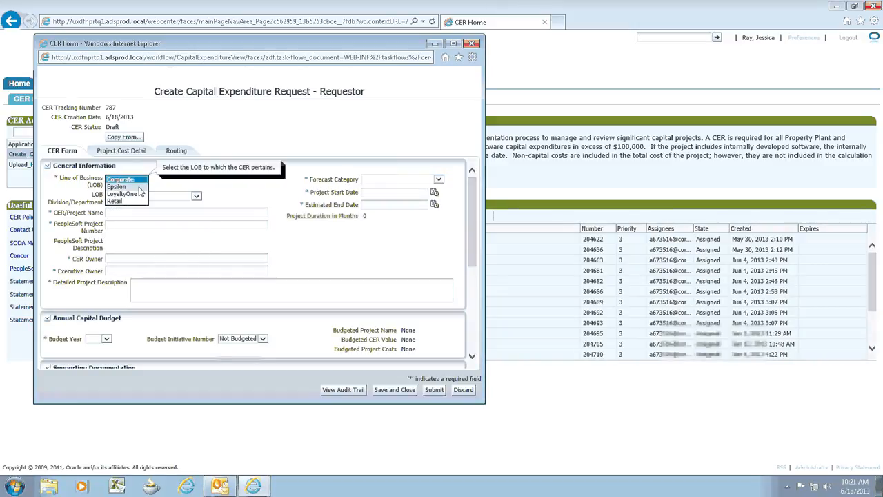
{"action": "left_click", "coordinate": [140, 187]}
{"action": "left_click", "coordinate": [167, 198]}
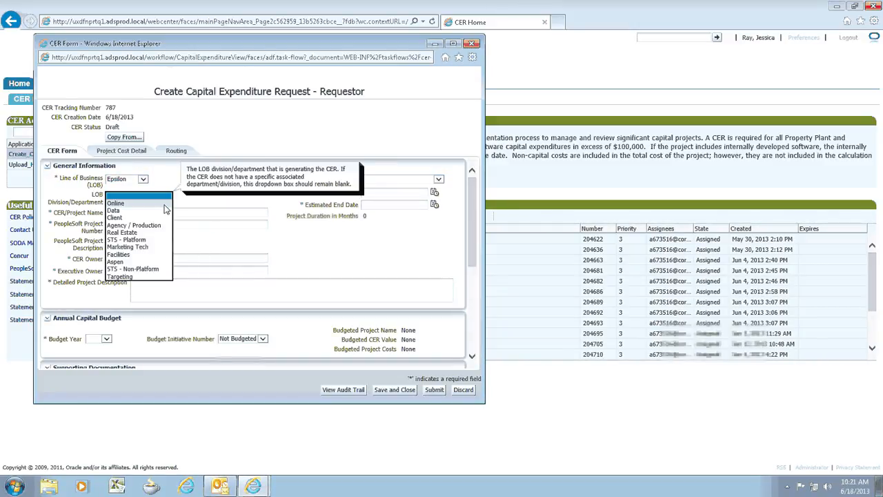
Set the line of business to Corporate and the LOB division/department to Marketing
{"action": "left_click", "coordinate": [143, 179]}
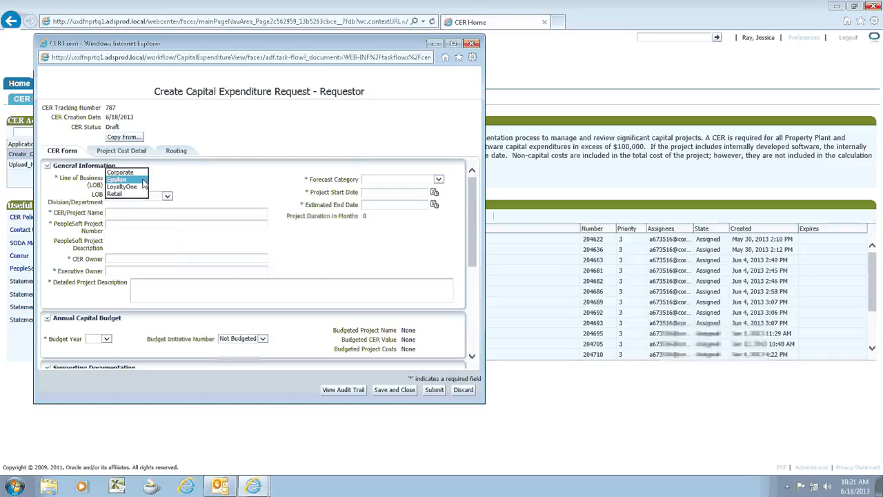
{"action": "left_click", "coordinate": [137, 174]}
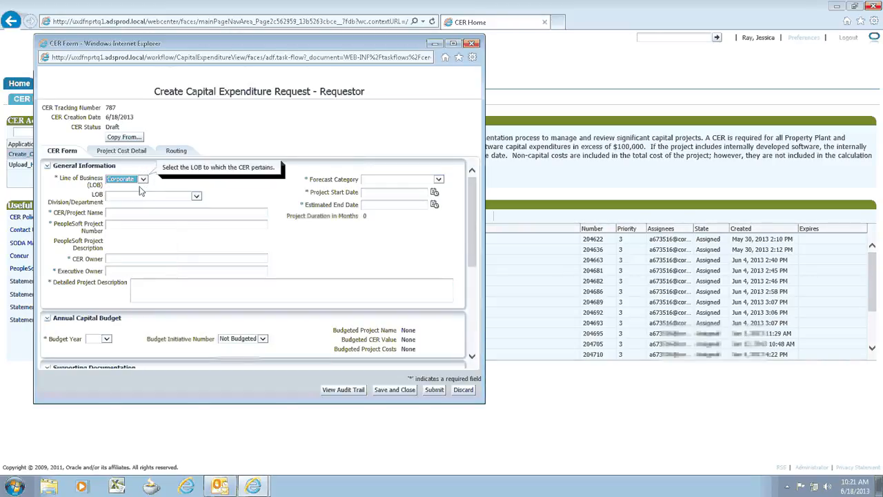
{"action": "left_click", "coordinate": [137, 199]}
{"action": "left_click", "coordinate": [132, 207]}
Name the CER project "CER Demo" and enter 100004635 as its PeopleSoft project number
{"action": "left_click", "coordinate": [138, 213]}
{"action": "type", "text": "CER Demo"}
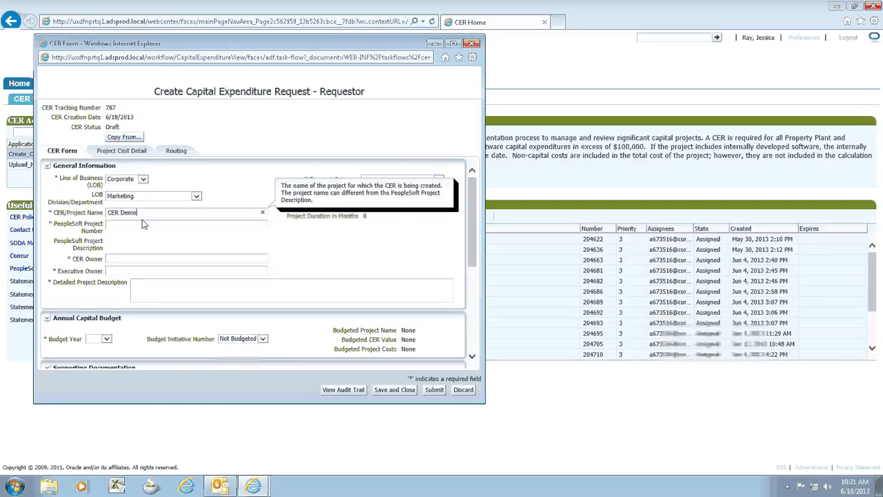
{"action": "left_click", "coordinate": [133, 224]}
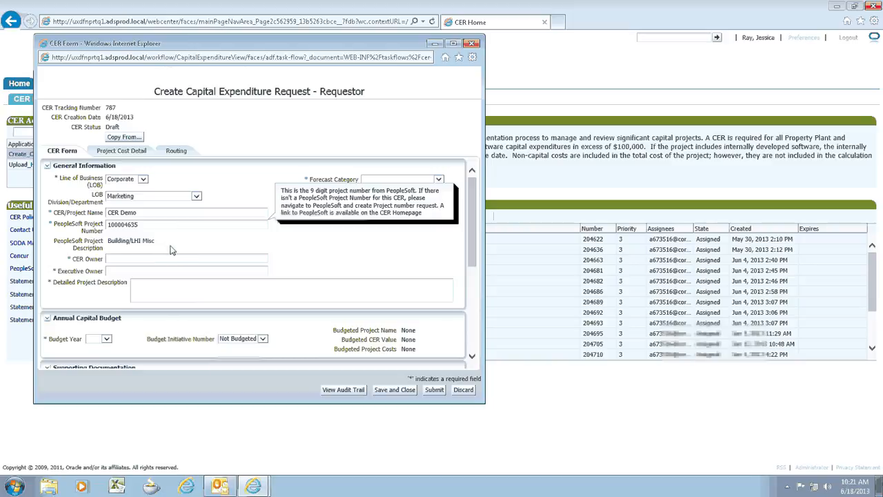
Fill in both the CER owner and the executive owner as "Demo"
{"action": "key", "text": "Tab"}
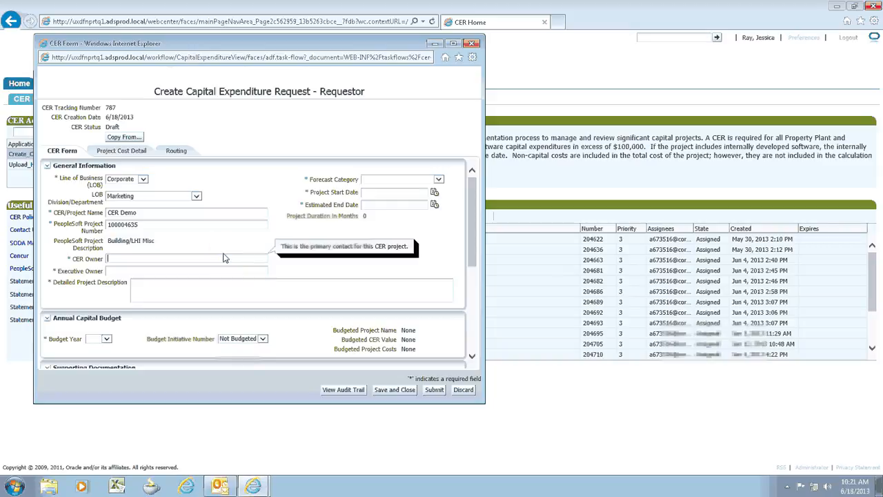
{"action": "key", "text": "Tab"}
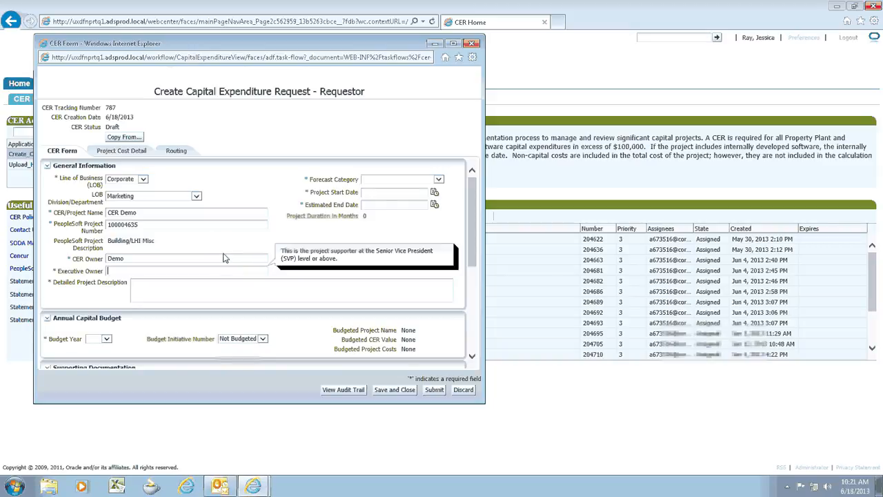
{"action": "type", "text": "Demo"}
Set the forecast category to Revenue Generating and the project dates to 6/20/2013 through 6/13/2014
{"action": "left_click", "coordinate": [383, 183]}
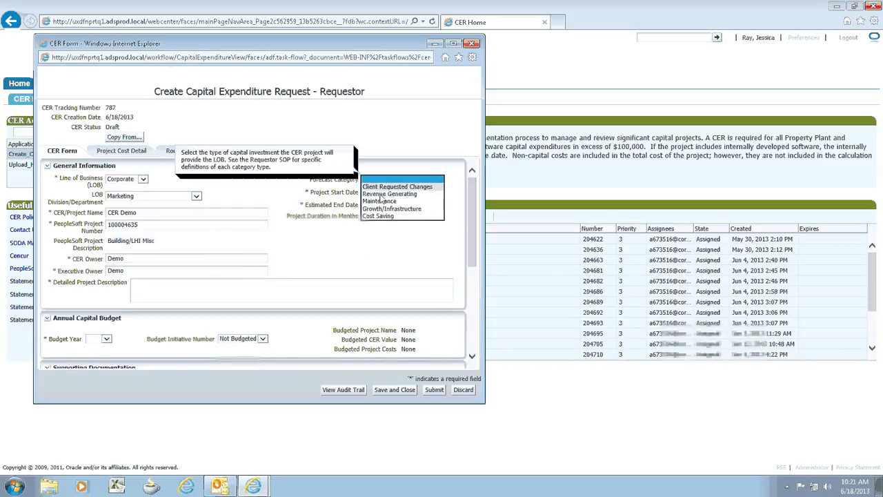
{"action": "left_click", "coordinate": [380, 192]}
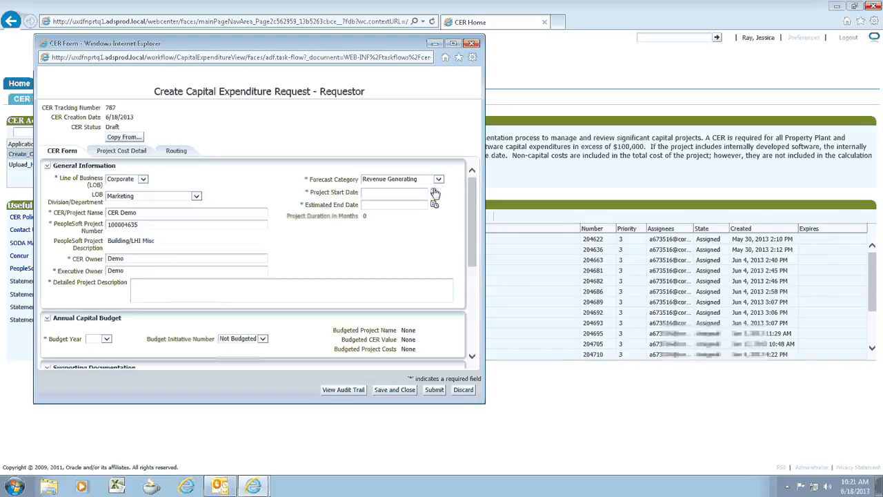
{"action": "left_click", "coordinate": [434, 192]}
{"action": "left_click", "coordinate": [391, 261]}
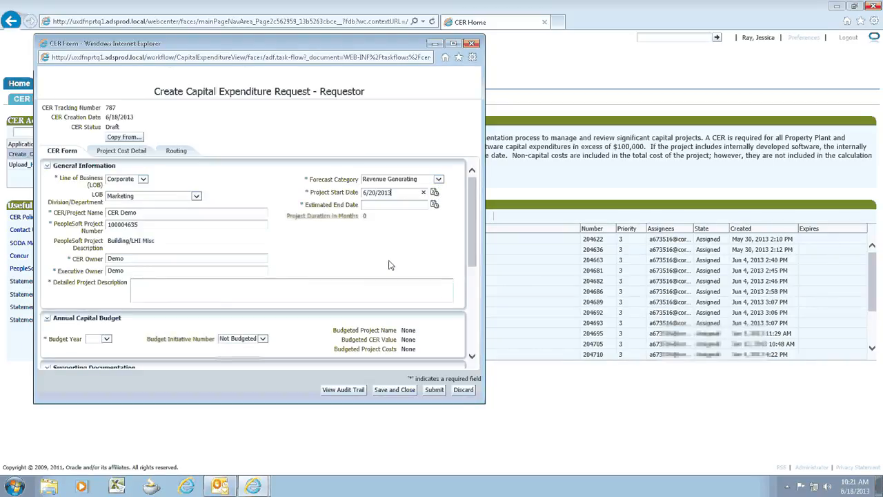
{"action": "left_click", "coordinate": [434, 204]}
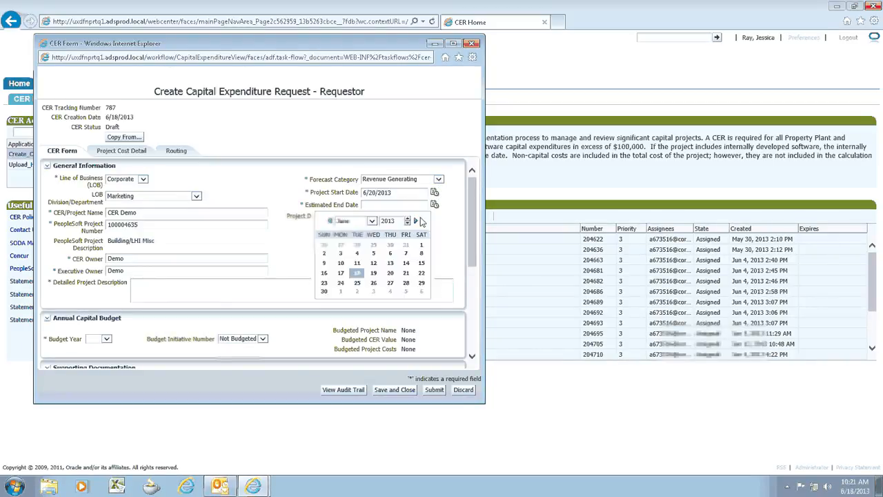
{"action": "left_click", "coordinate": [423, 221]}
{"action": "left_click", "coordinate": [410, 258]}
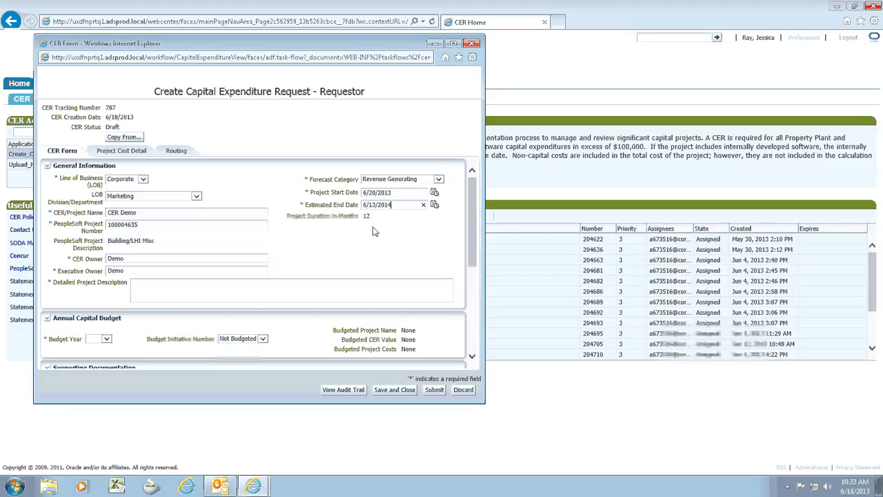
Enter "The is a CER" as the detailed description and assign budget year 2013 with budget initiative number 1015
{"action": "left_click", "coordinate": [106, 339]}
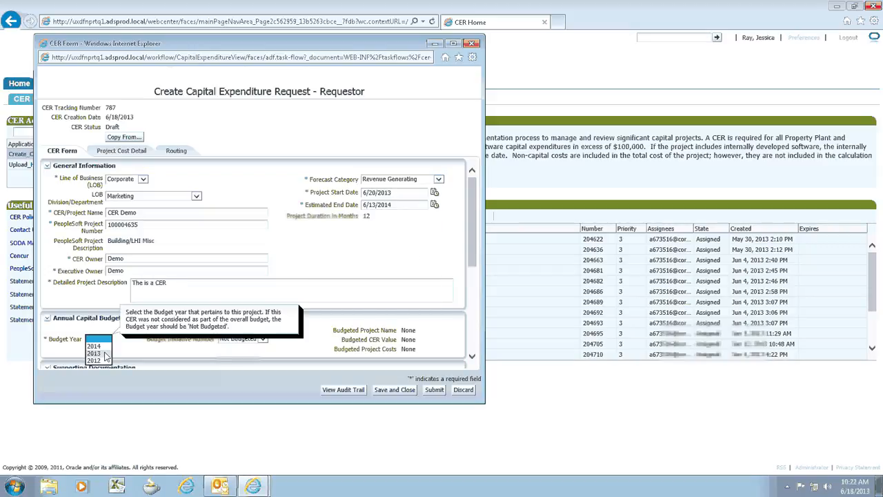
{"action": "left_click", "coordinate": [106, 353]}
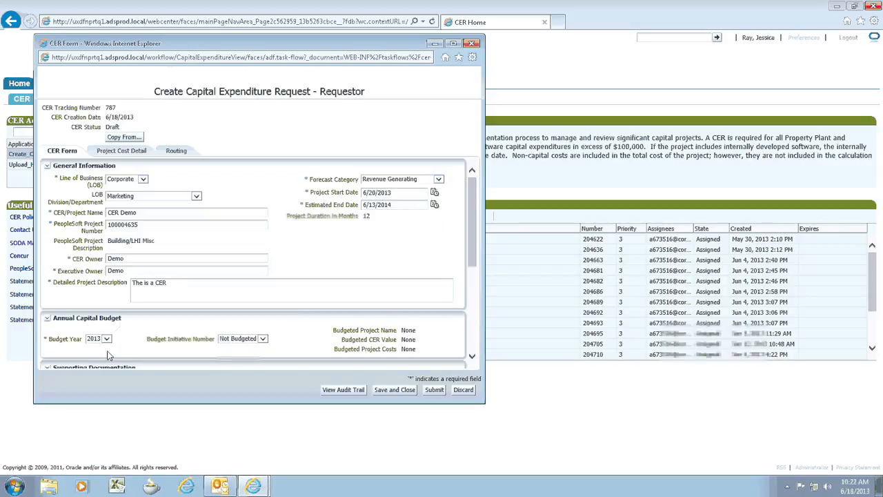
{"action": "left_click", "coordinate": [262, 338]}
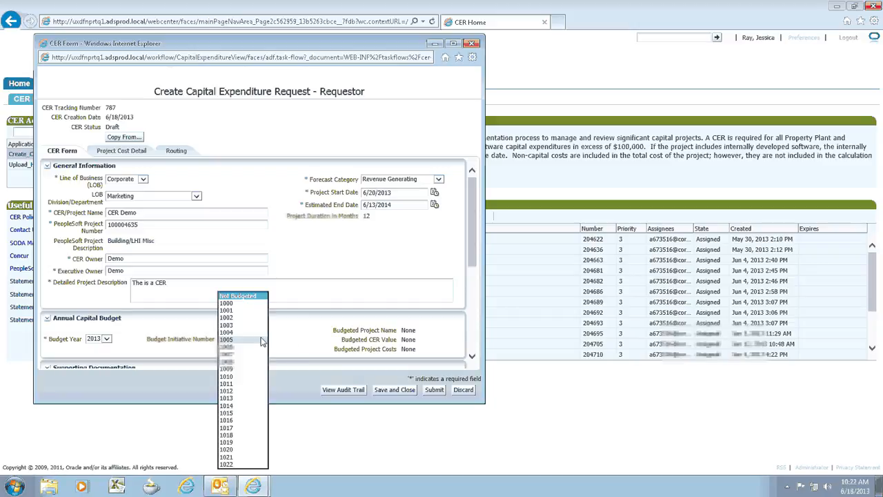
{"action": "left_click", "coordinate": [238, 413]}
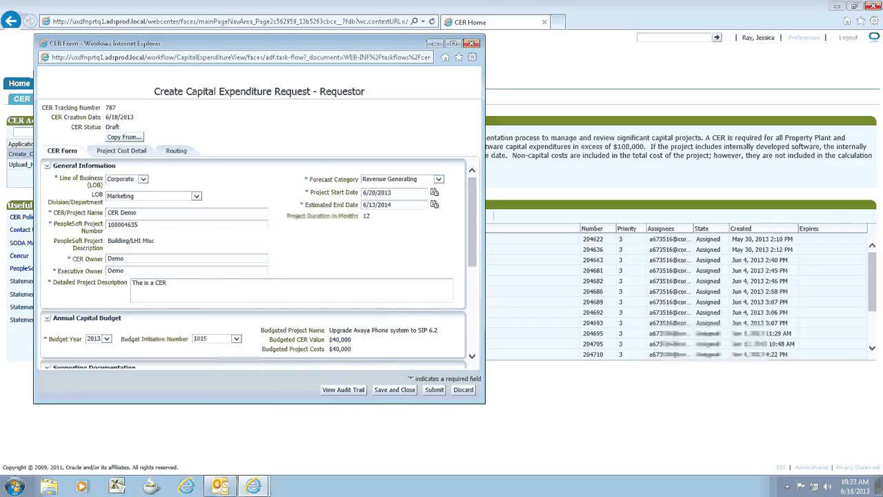
Attach the Chrysanthemum sample picture as supporting documentation with the description "Cer"
{"action": "left_click_drag", "start_coordinate": [472, 246], "coordinate": [469, 316]}
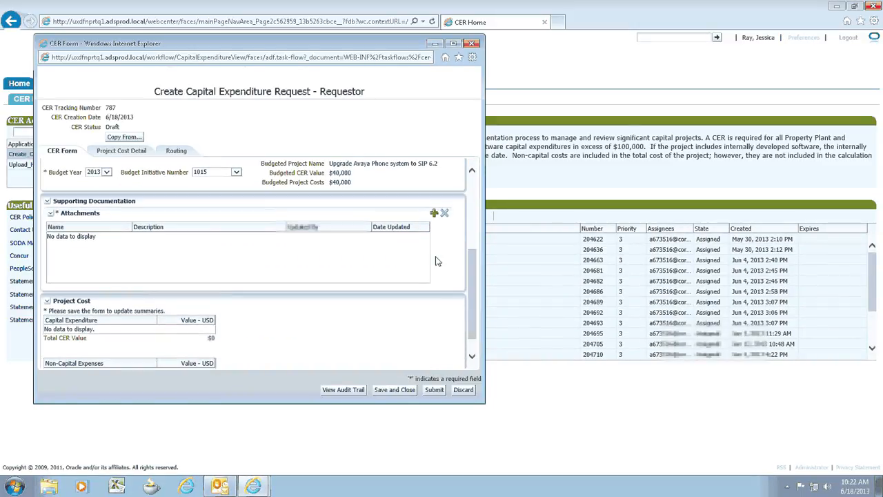
{"action": "left_click", "coordinate": [434, 212]}
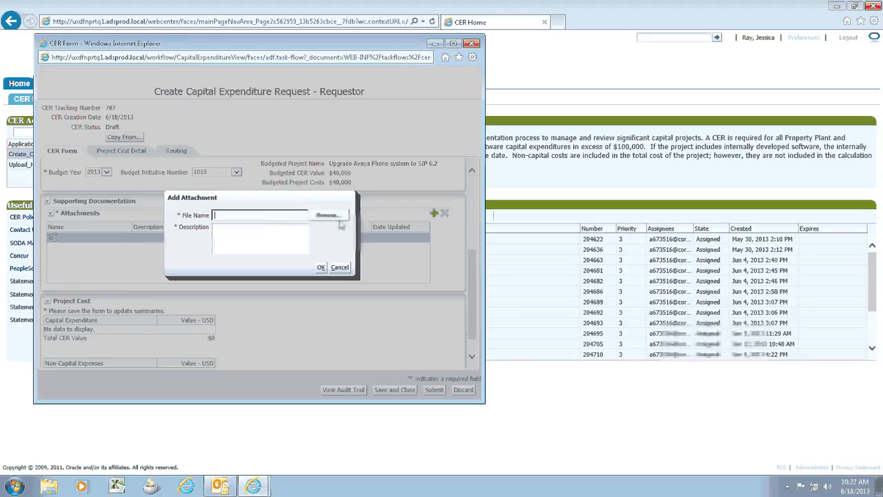
{"action": "left_click", "coordinate": [339, 218]}
{"action": "left_click", "coordinate": [157, 122]}
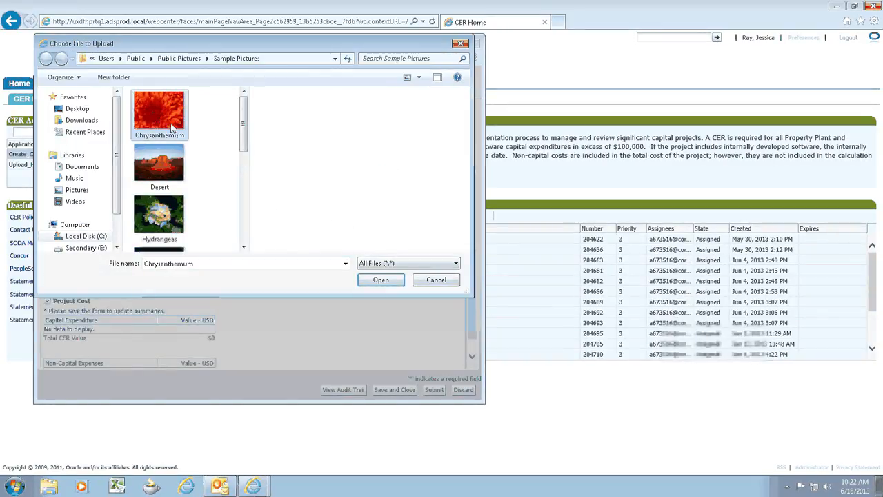
{"action": "left_click", "coordinate": [379, 280]}
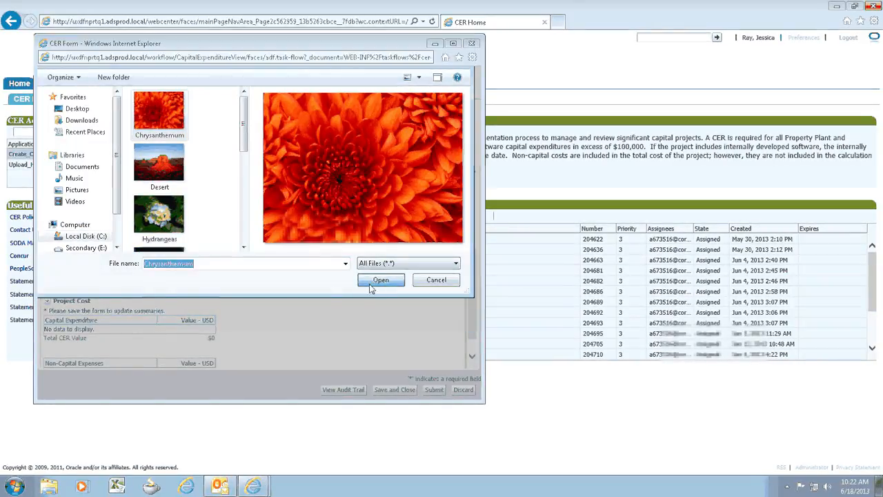
{"action": "left_click", "coordinate": [278, 250]}
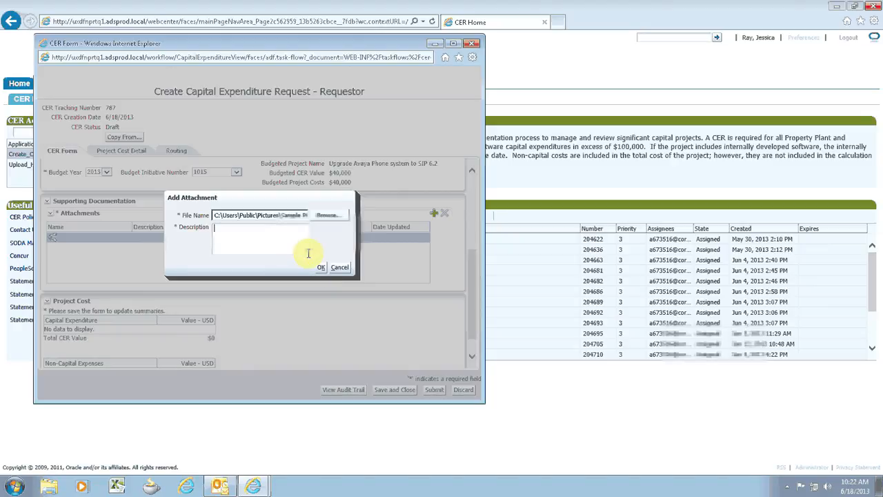
{"action": "type", "text": "Cer"}
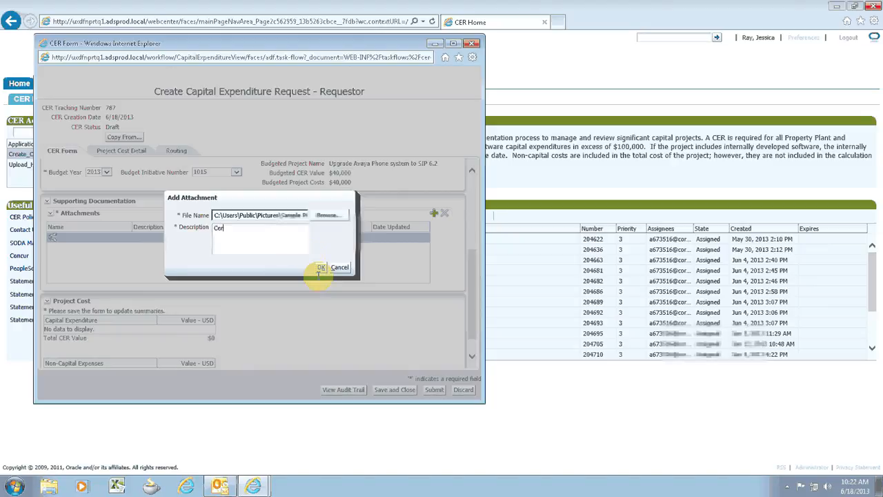
{"action": "left_click", "coordinate": [320, 267]}
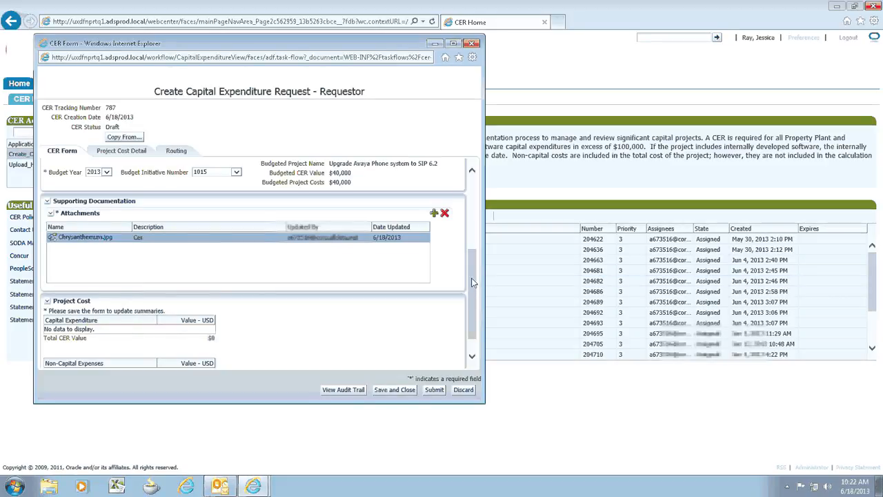
Add a project cost detail line described as "Consulting" with the category Capital
{"action": "scroll", "coordinate": [474, 320], "scroll_direction": "down", "scroll_amount": 2}
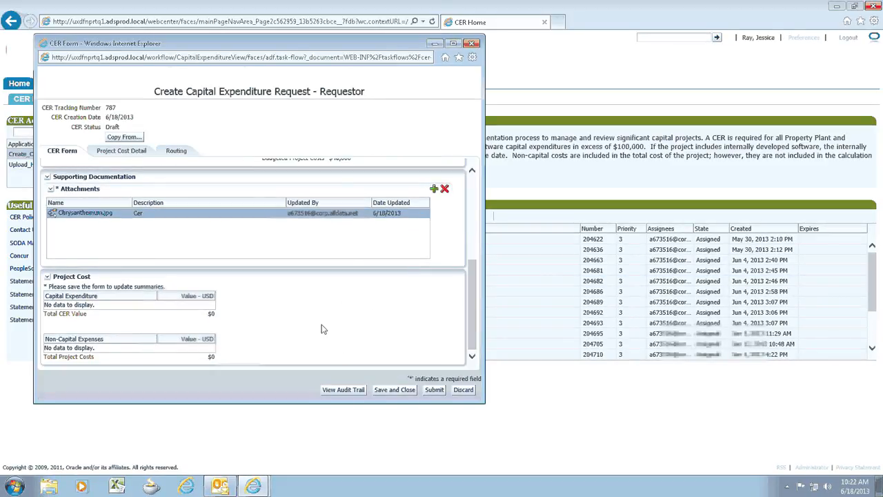
{"action": "left_click", "coordinate": [140, 156]}
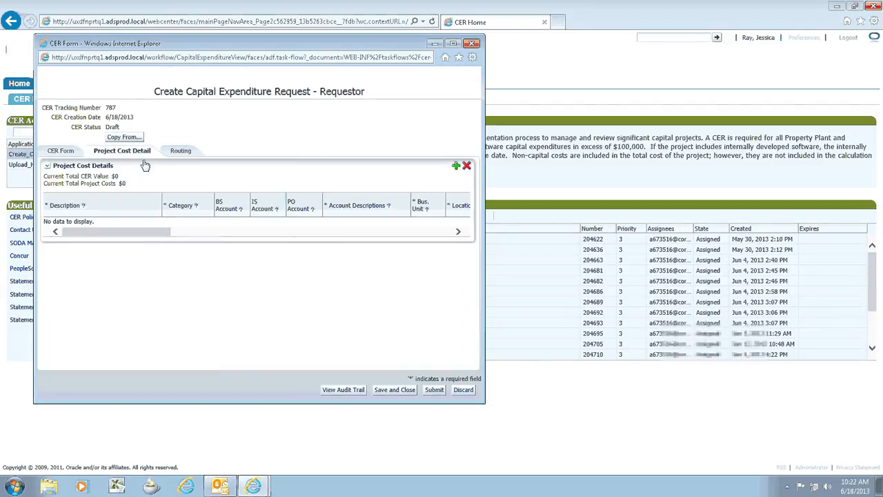
{"action": "left_click", "coordinate": [455, 166]}
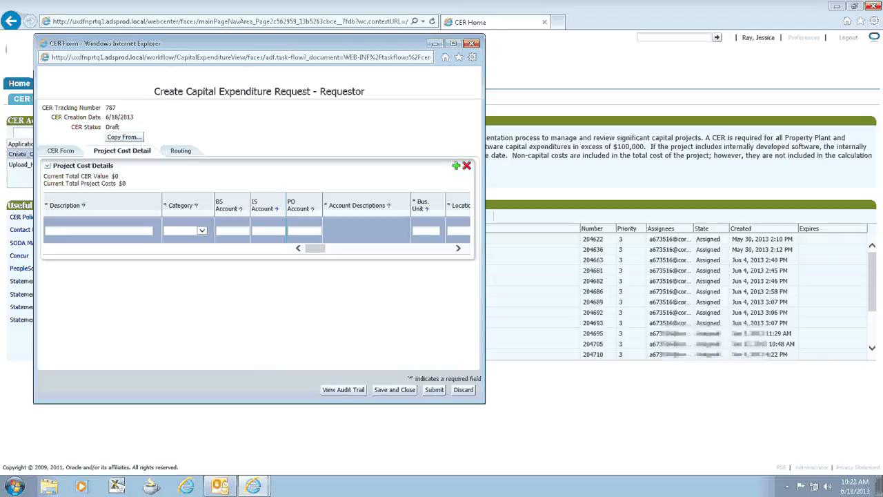
{"action": "left_click", "coordinate": [132, 230]}
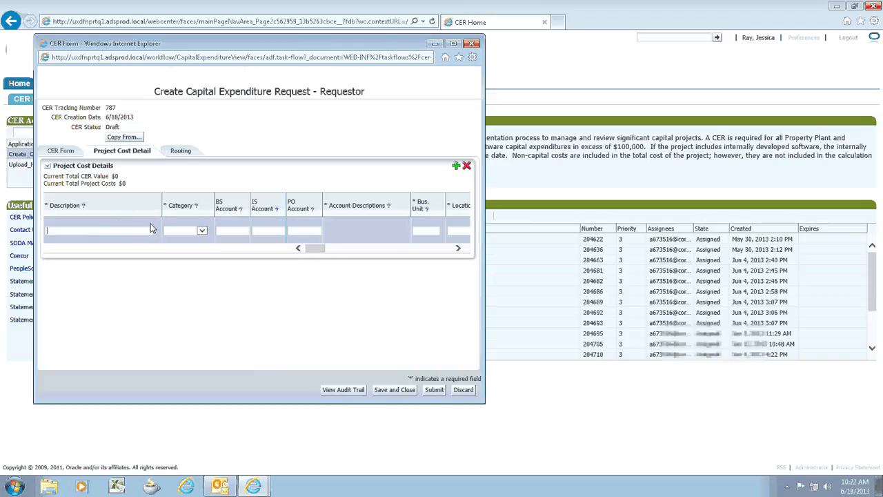
{"action": "type", "text": "Consulting"}
{"action": "left_click", "coordinate": [180, 231]}
{"action": "left_click", "coordinate": [201, 232]}
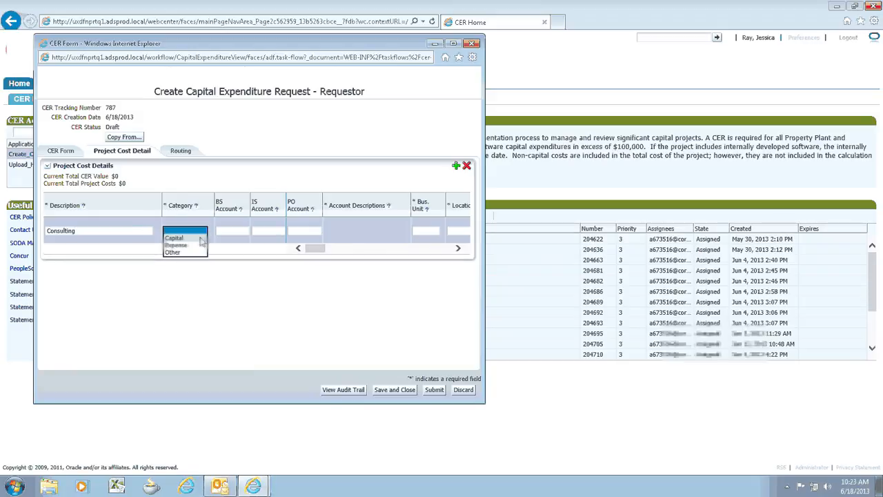
{"action": "left_click", "coordinate": [202, 238]}
Set the Consulting line's BS account to 1331 - Server, PCs and Printers
{"action": "left_click", "coordinate": [229, 230]}
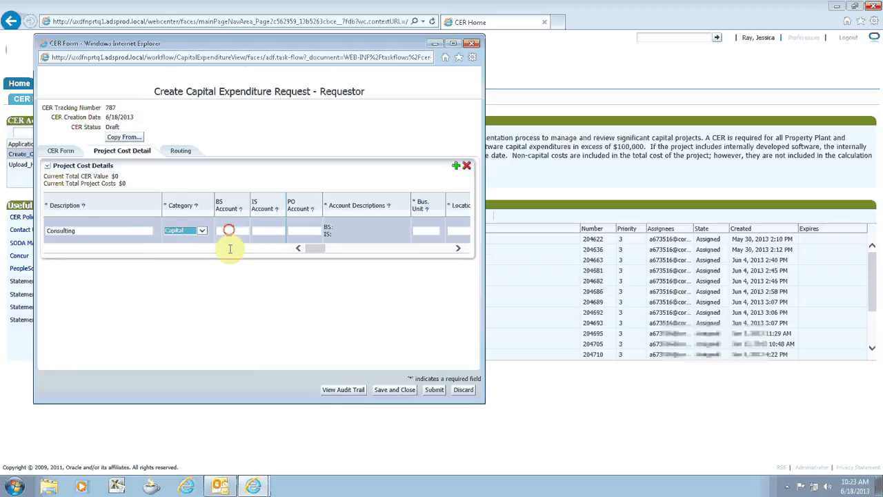
{"action": "type", "text": "133"}
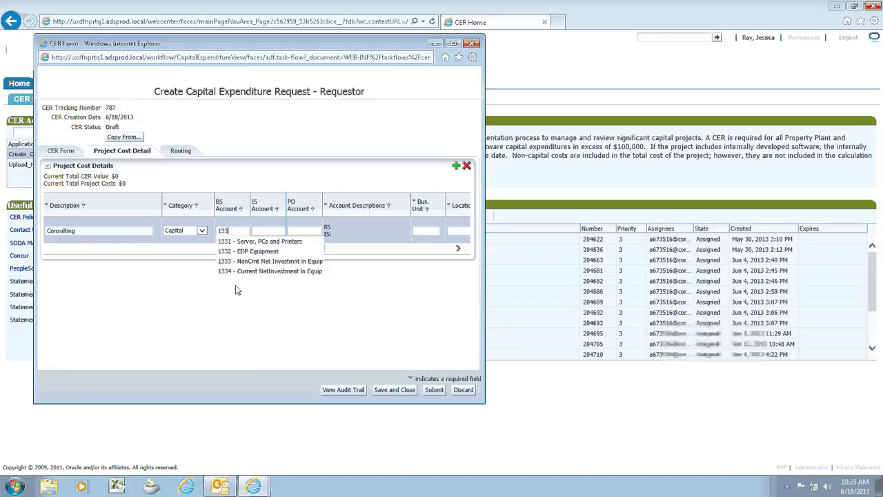
{"action": "left_click", "coordinate": [238, 243]}
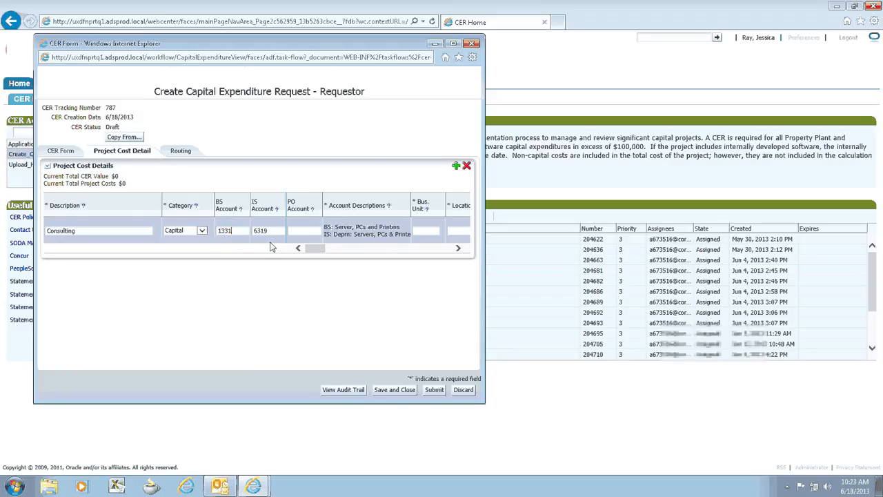
Set the Consulting line's PO account to 1331 and enter ADS as its business unit
{"action": "left_click", "coordinate": [296, 232]}
{"action": "type", "text": "133"}
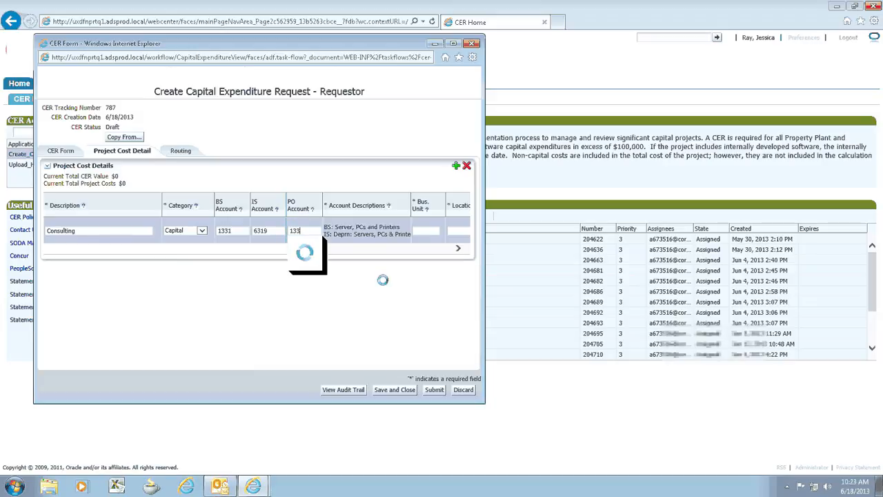
{"action": "left_click", "coordinate": [304, 243]}
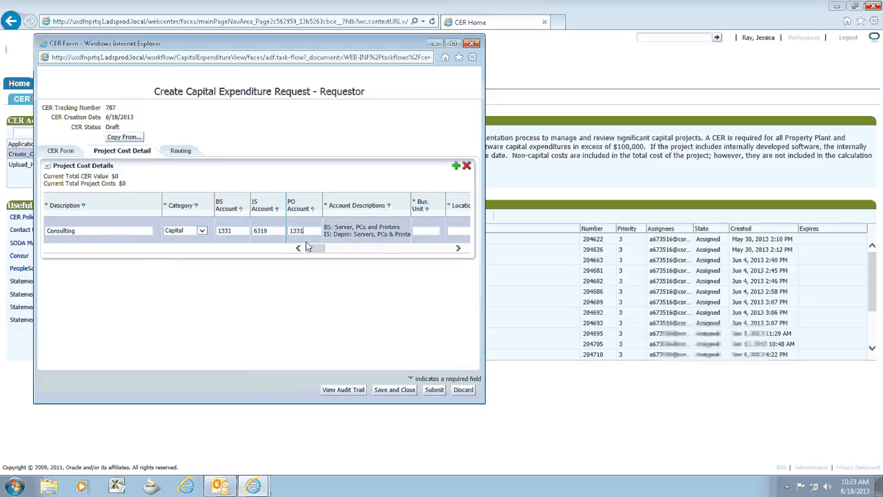
{"action": "left_click", "coordinate": [426, 230]}
{"action": "type", "text": "ADS"}
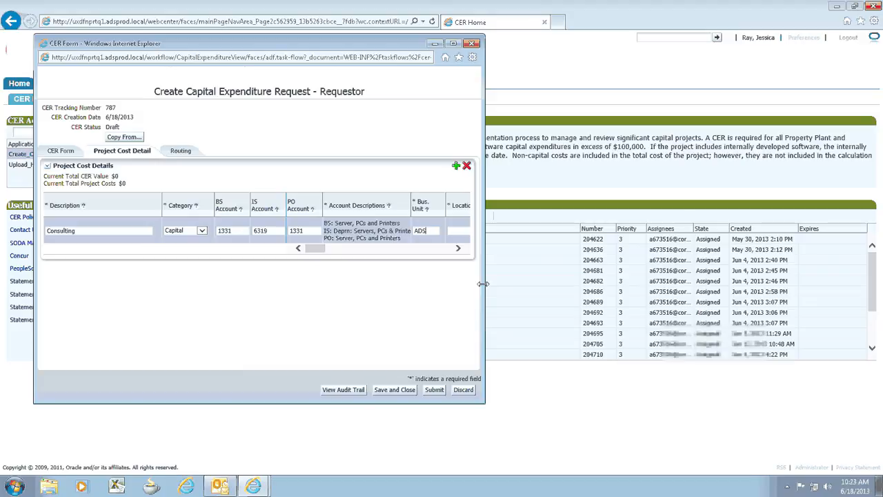
Set the Consulting line's location to 10, client to 999, department to 750 and product to 141
{"action": "key", "text": "Tab"}
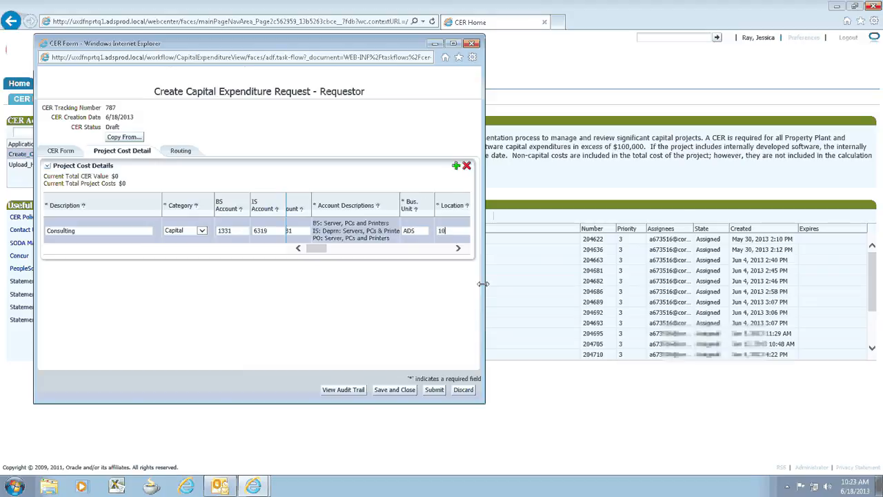
{"action": "type", "text": "10"}
{"action": "key", "text": "Tab"}
{"action": "type", "text": "999"}
{"action": "key", "text": "Tab"}
{"action": "type", "text": "75"}
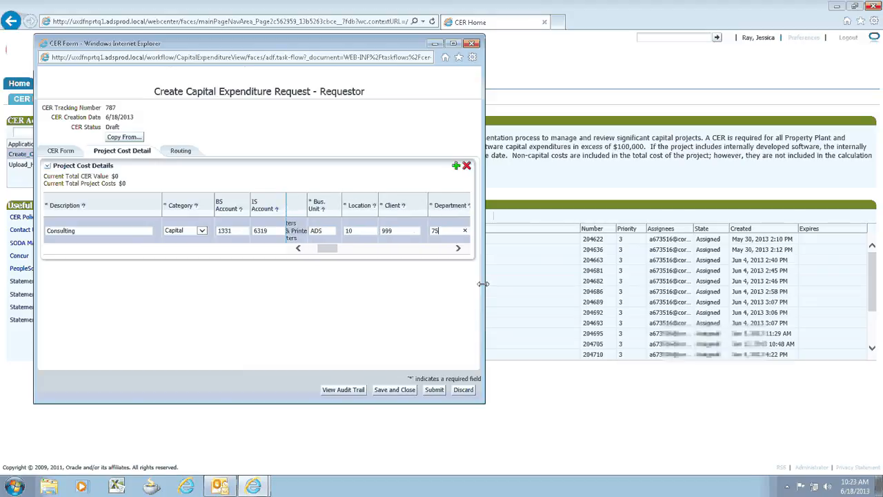
{"action": "type", "text": "0"}
{"action": "key", "text": "Tab"}
{"action": "type", "text": "999"}
{"action": "key", "text": "Tab"}
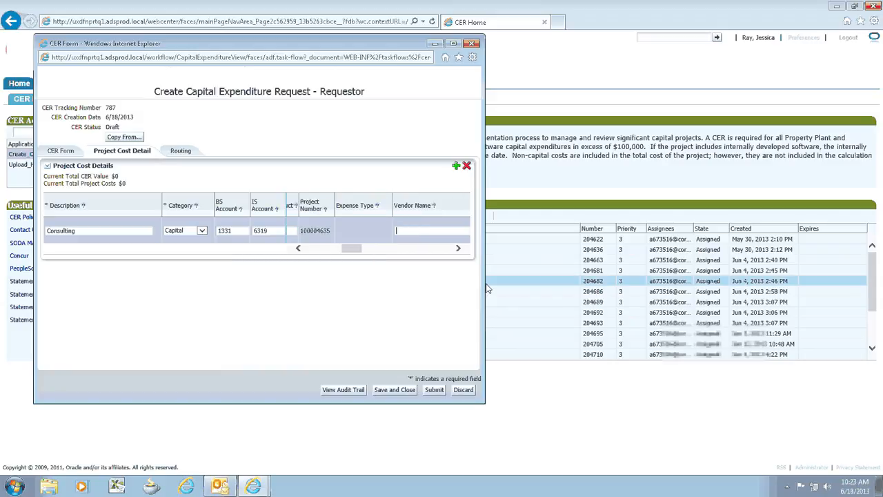
Enter AVID as the Consulting line's vendor name and 750 as its Year 1 Q1 cost
{"action": "key", "text": "Tab"}
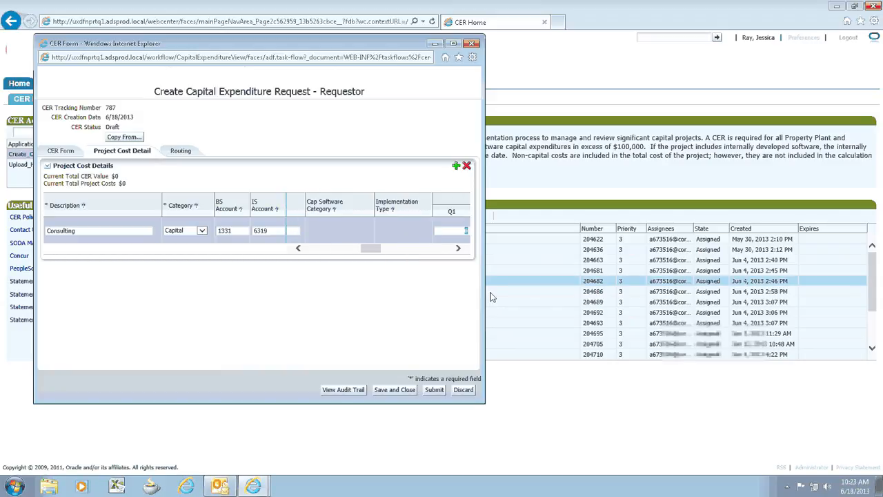
{"action": "type", "text": "750"}
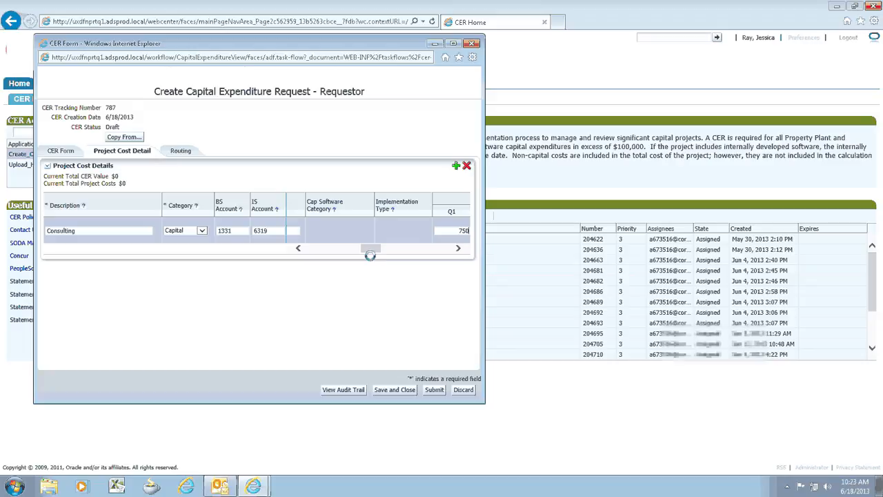
{"action": "left_click_drag", "start_coordinate": [370, 251], "coordinate": [431, 250]}
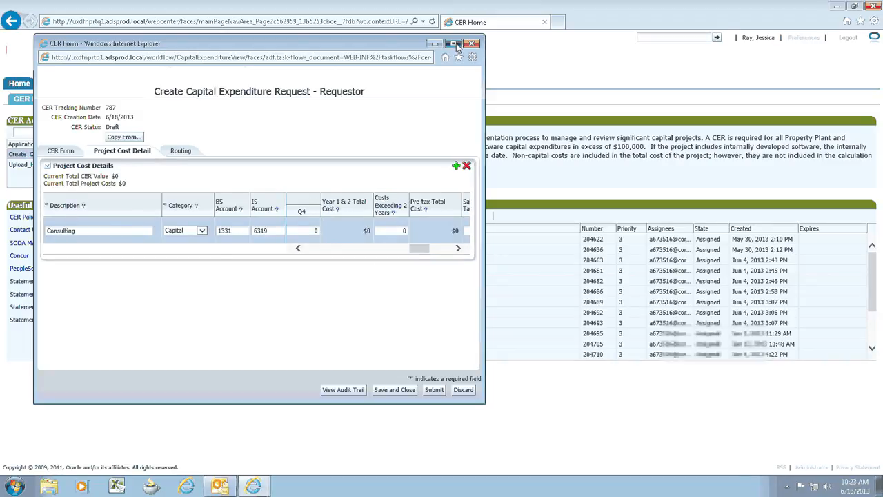
Assign the requestor as the Accountant approver in the request's routing and save it
{"action": "left_click", "coordinate": [453, 43]}
{"action": "left_click", "coordinate": [143, 114]}
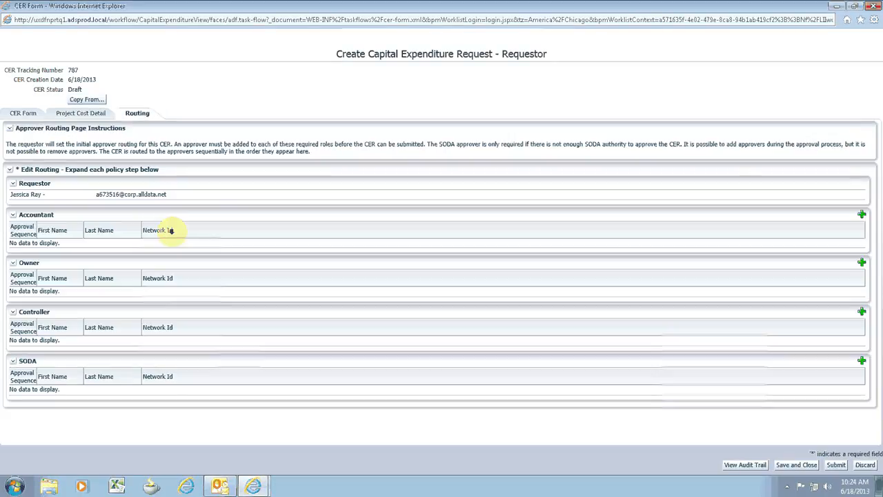
{"action": "left_click", "coordinate": [862, 214]}
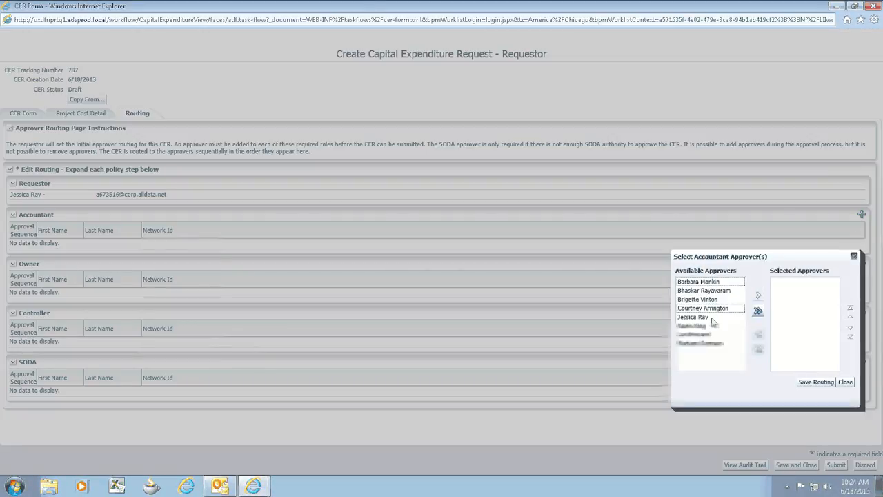
{"action": "left_click", "coordinate": [714, 316]}
{"action": "left_click", "coordinate": [758, 296]}
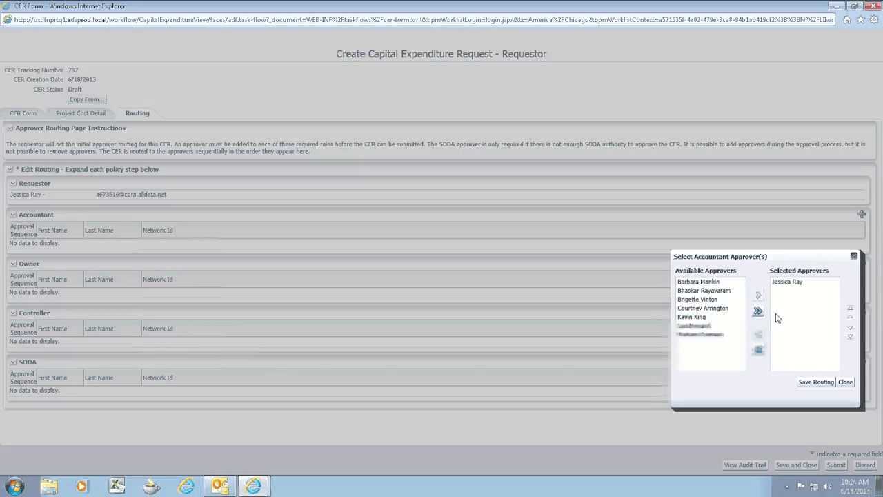
{"action": "left_click", "coordinate": [817, 382]}
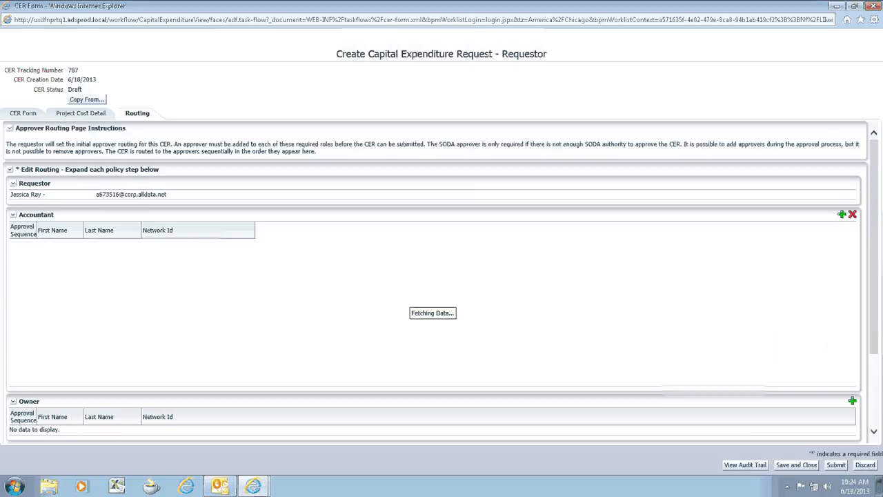
Assign the requestor as the Owner approver and save the routing
{"action": "left_click", "coordinate": [862, 263]}
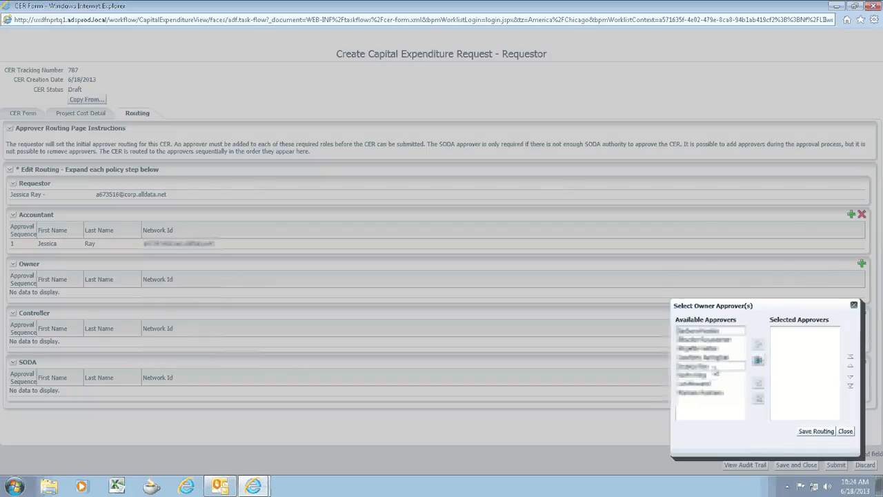
{"action": "left_click", "coordinate": [714, 367]}
{"action": "left_click", "coordinate": [758, 345]}
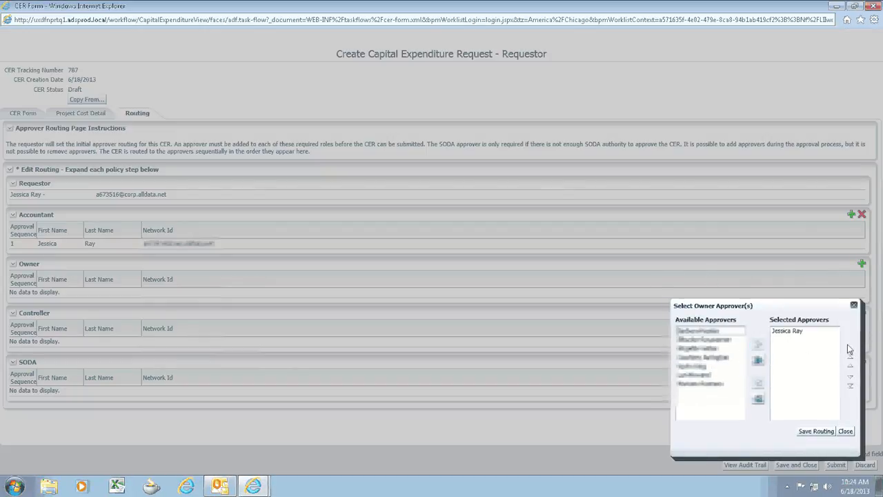
{"action": "left_click", "coordinate": [820, 431]}
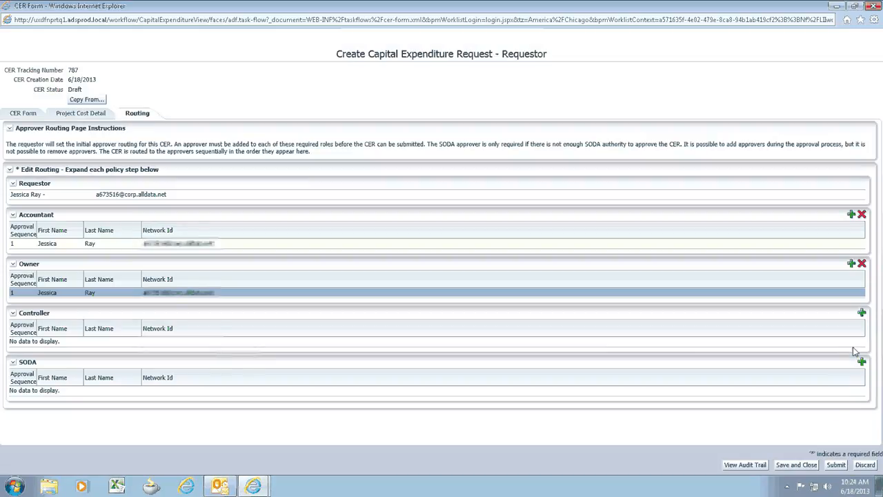
Assign the requestor as the Controller approver and save the routing
{"action": "left_click", "coordinate": [862, 315]}
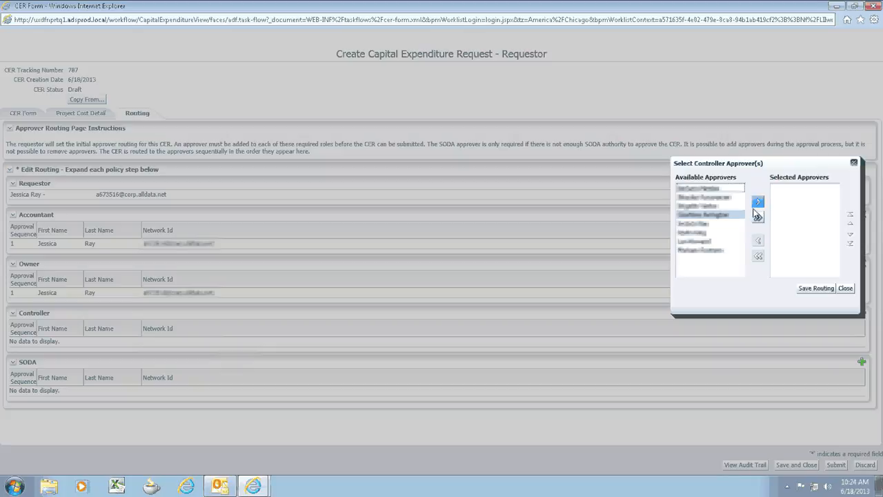
{"action": "left_click", "coordinate": [728, 225]}
{"action": "left_click", "coordinate": [759, 201]}
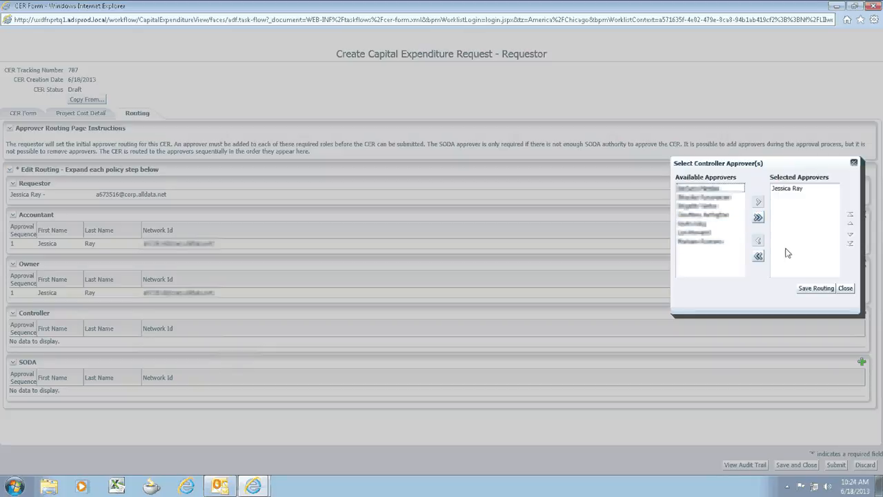
{"action": "left_click", "coordinate": [813, 287]}
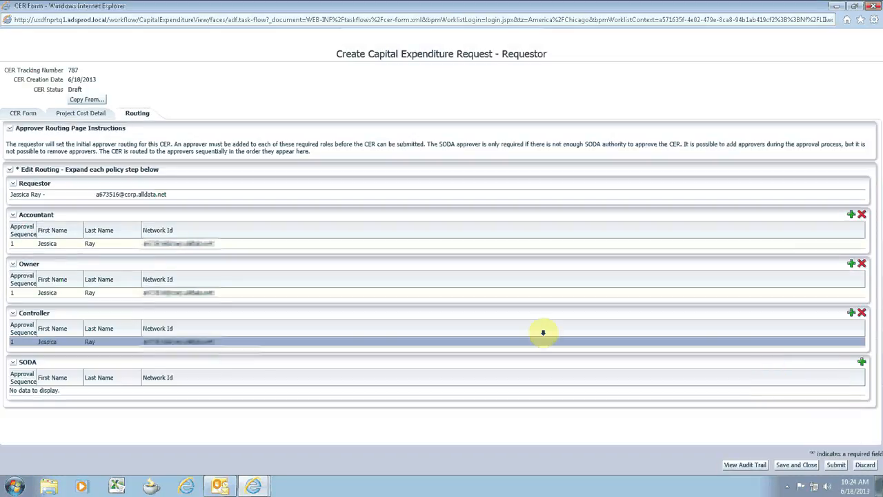
Set the Consulting line's Year 1 Q4 cost to 150,000 in the project cost details
{"action": "left_click", "coordinate": [79, 114]}
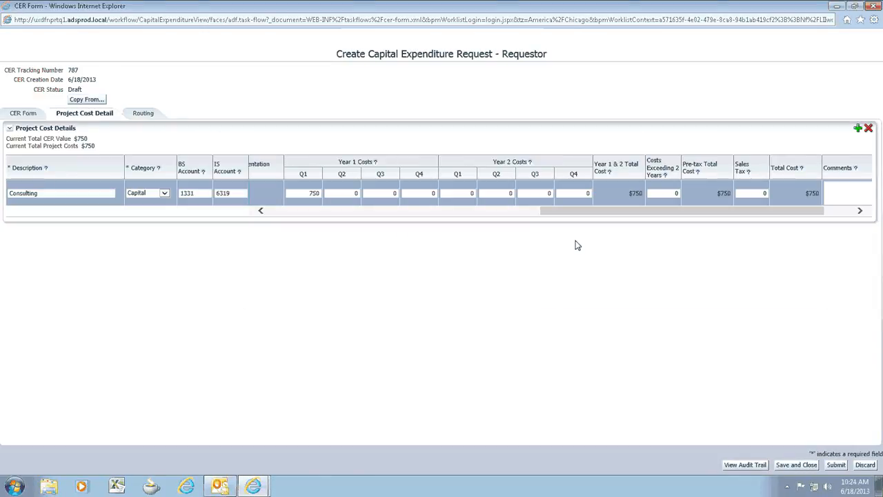
{"action": "left_click", "coordinate": [414, 193]}
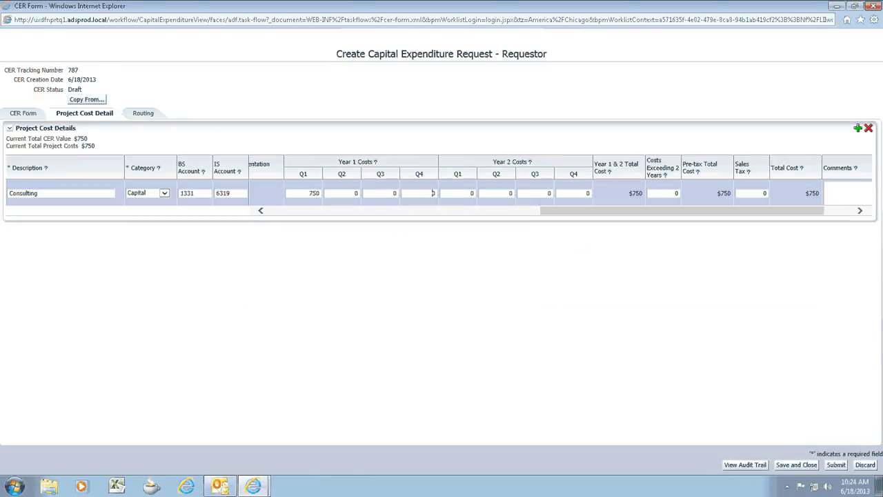
{"action": "type", "text": "150000"}
{"action": "left_click", "coordinate": [493, 237]}
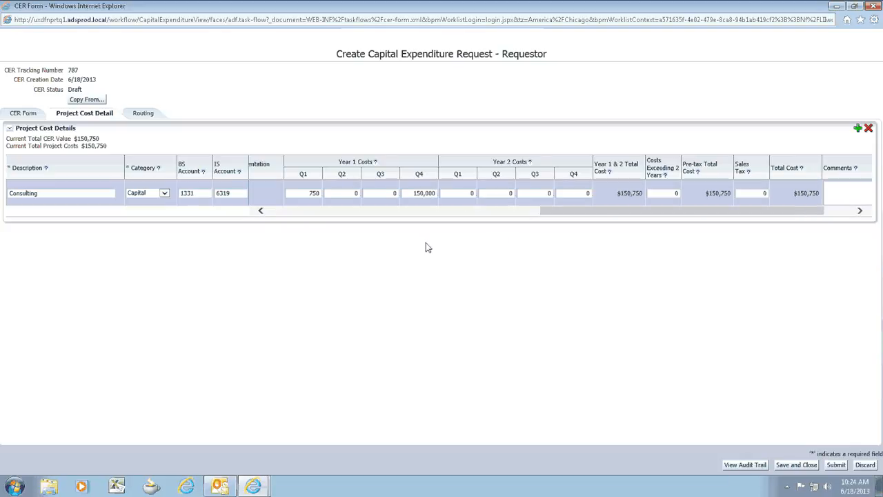
Try to submit the request with only the Accountant, Owner and Controller approvers in its routing
{"action": "left_click", "coordinate": [157, 115]}
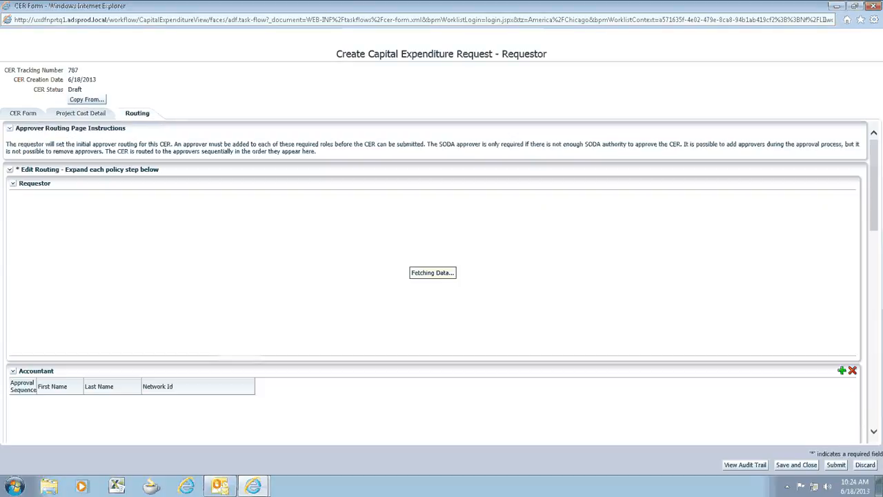
{"action": "left_click", "coordinate": [835, 465]}
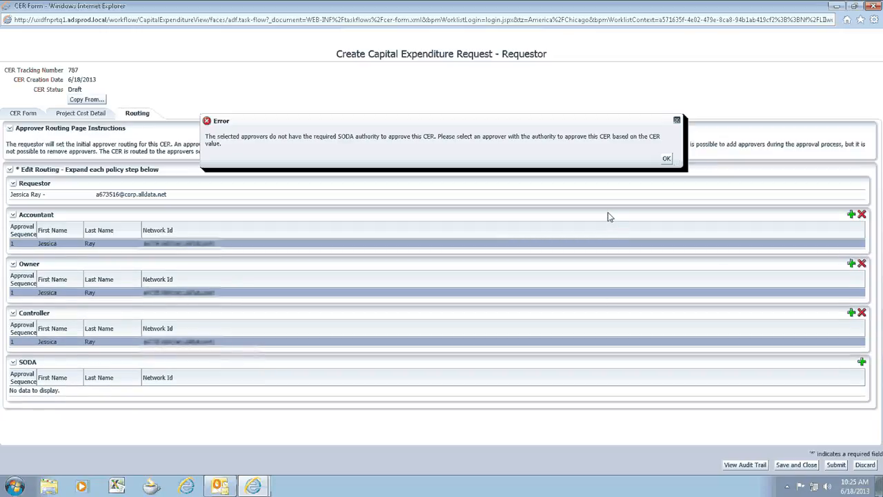
{"action": "left_click", "coordinate": [666, 160]}
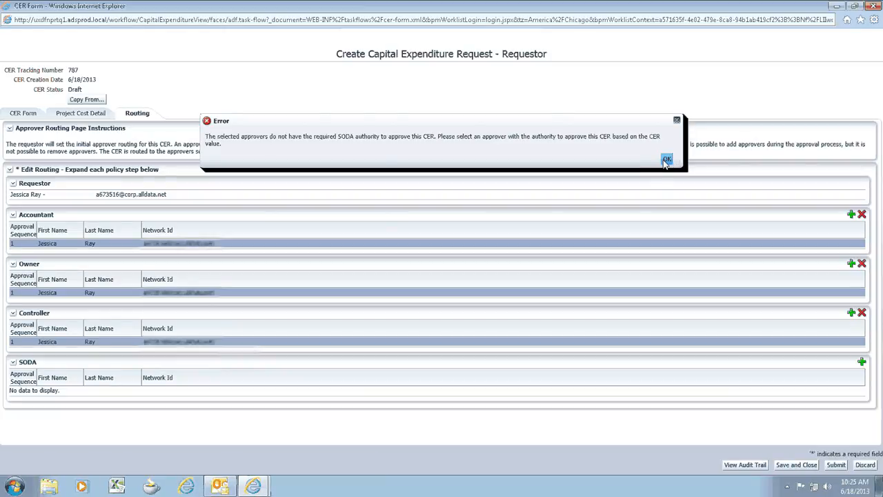
Set the Consulting line's Year 1 Q4 cost to 750 and submit the capital expenditure request
{"action": "left_click", "coordinate": [100, 114]}
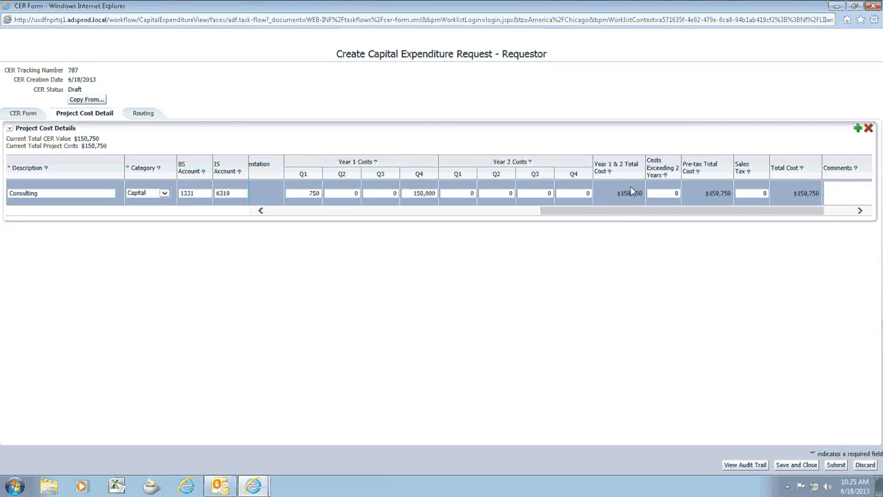
{"action": "left_click", "coordinate": [410, 193]}
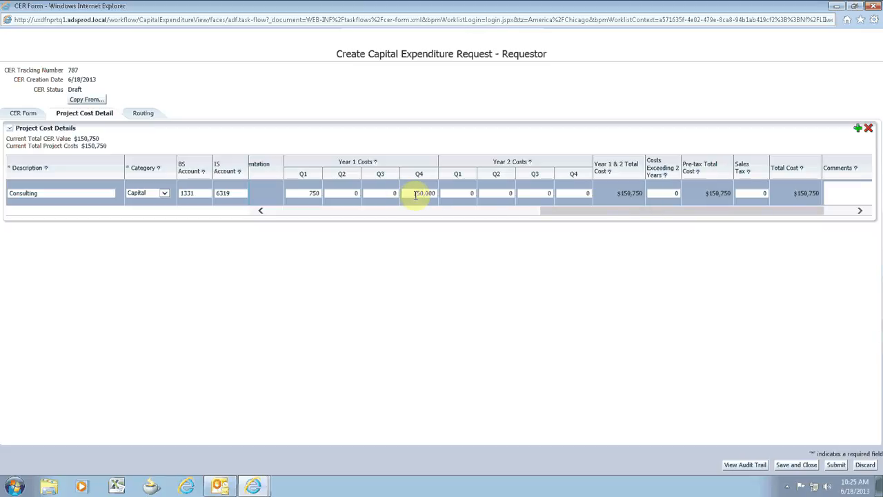
{"action": "left_click_drag", "start_coordinate": [414, 195], "coordinate": [502, 193]}
{"action": "type", "text": "750"}
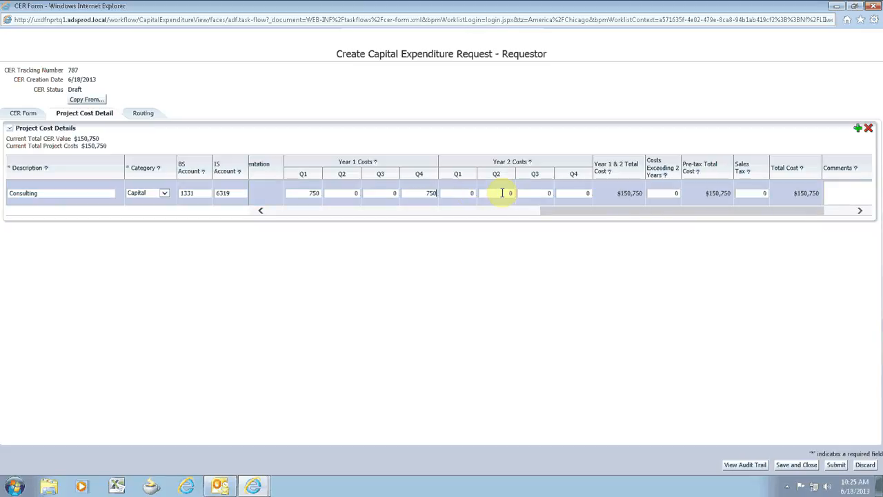
{"action": "left_click", "coordinate": [152, 119]}
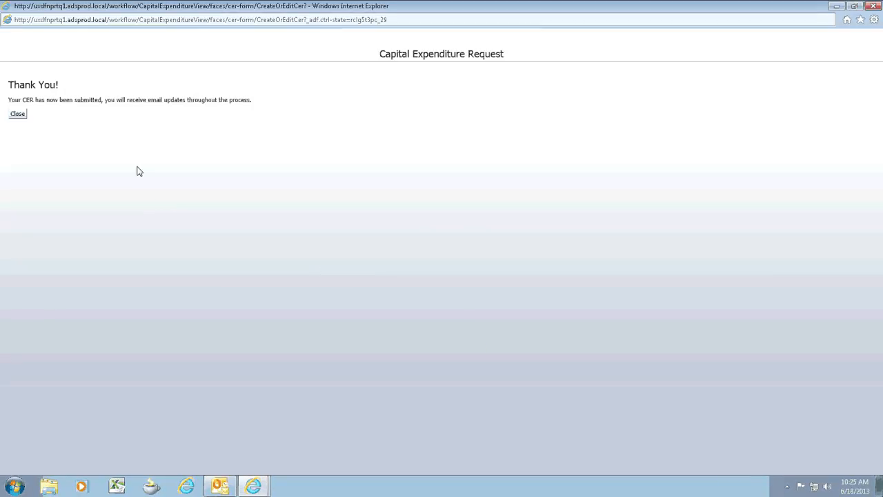
{"action": "left_click", "coordinate": [21, 117]}
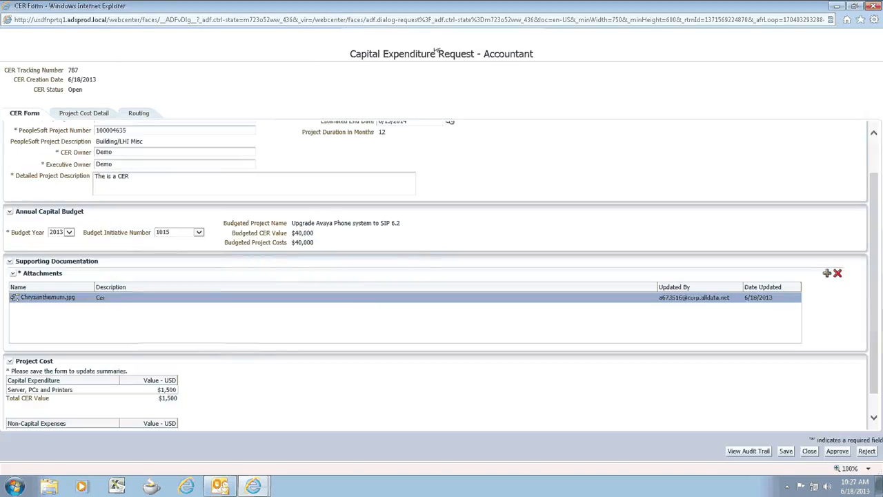
In the Accountant review of the request, set the Consulting line's Year 1 Q2 cost to 750 and its Q4 cost to 0
{"action": "left_click", "coordinate": [94, 116]}
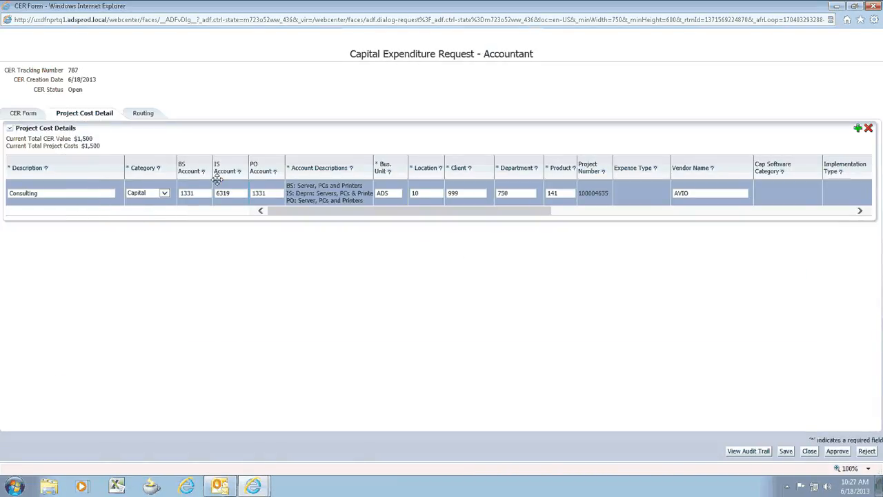
{"action": "left_click_drag", "start_coordinate": [366, 219], "coordinate": [568, 219]}
{"action": "left_click", "coordinate": [581, 192]}
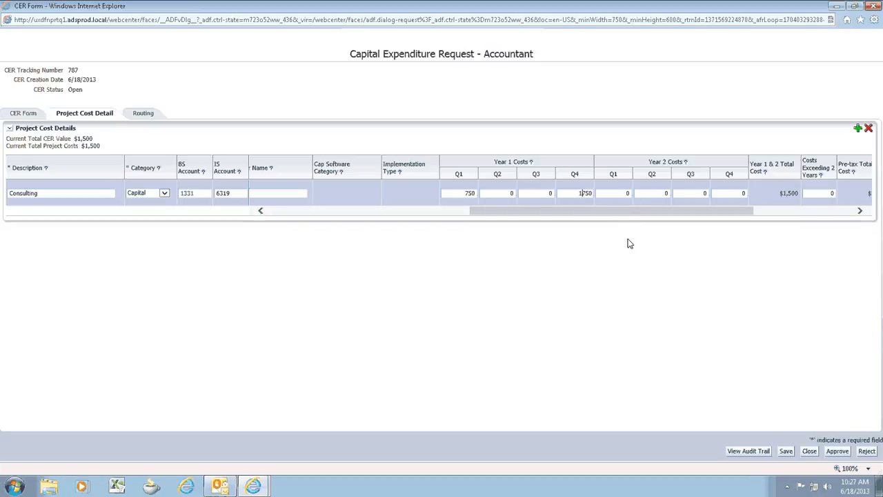
{"action": "type", "text": "1"}
{"action": "left_click", "coordinate": [631, 245]}
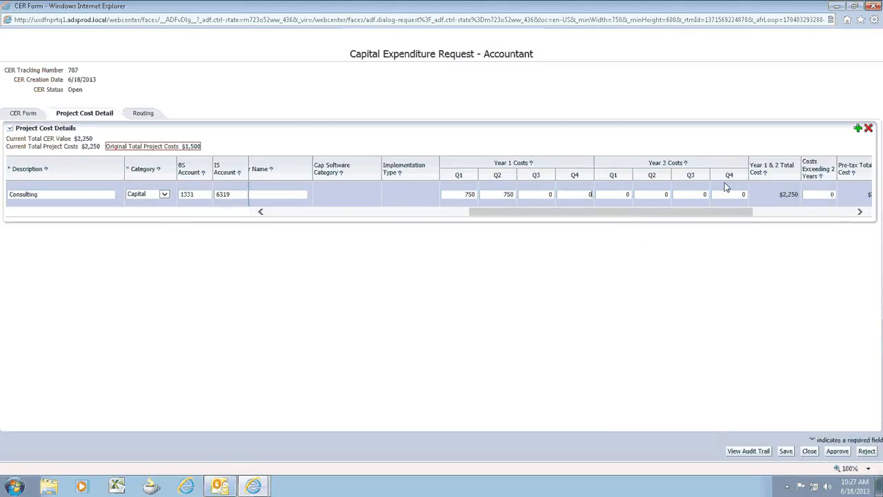
{"action": "left_click", "coordinate": [531, 266]}
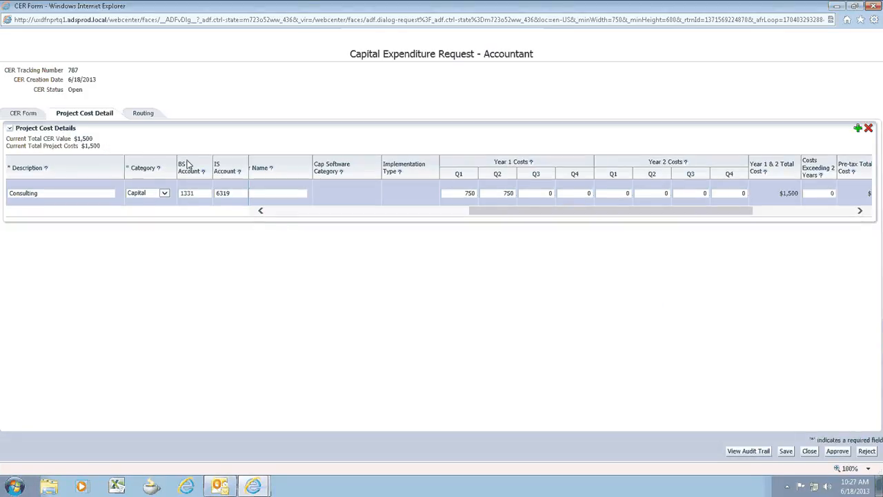
Approve the request from its routing page with the comment "Approve as the Accountant"
{"action": "left_click", "coordinate": [143, 115]}
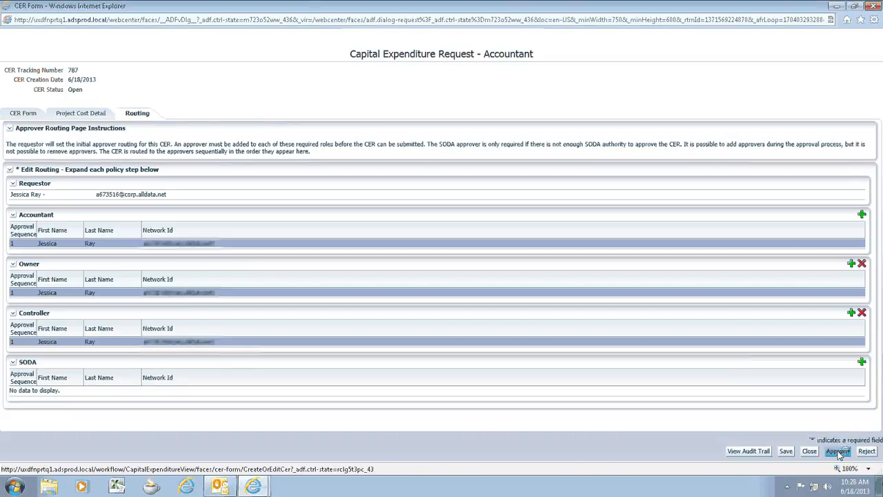
{"action": "left_click", "coordinate": [838, 452]}
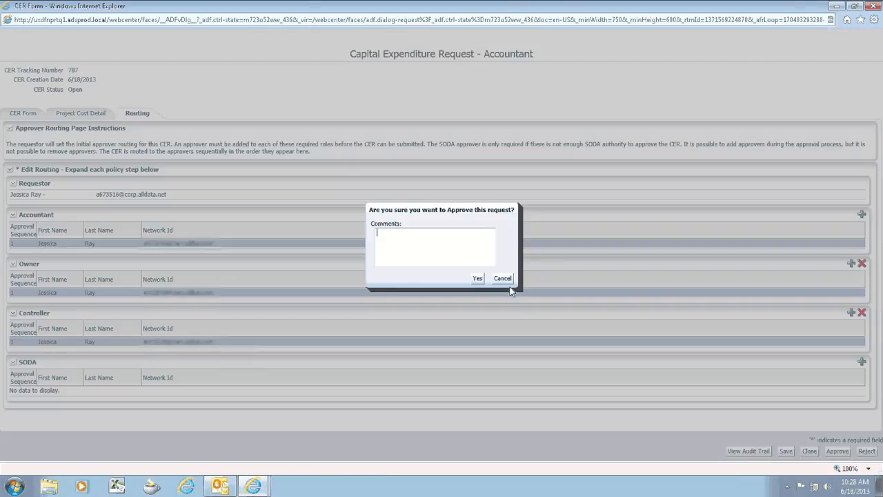
{"action": "type", "text": "Approve as the Accountant"}
{"action": "left_click", "coordinate": [477, 278]}
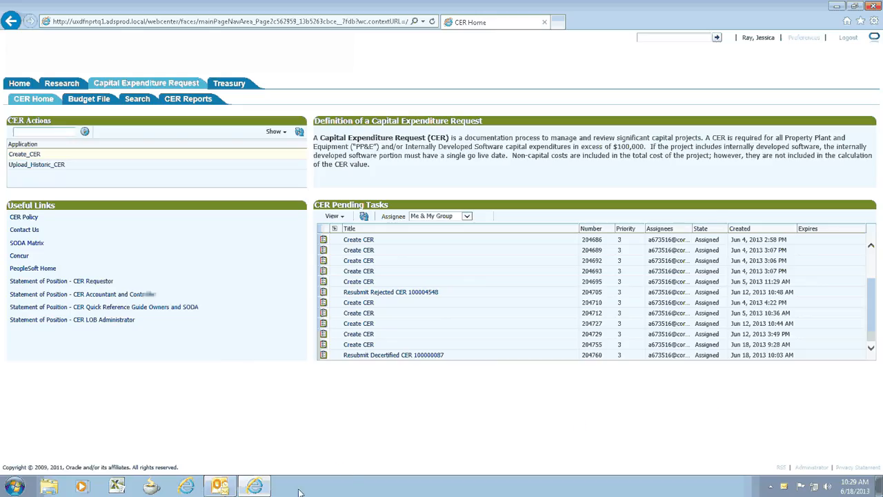
Switch to Outlook and review the Owner approval email for the capital expenditure request, from general information to routing
{"action": "left_click", "coordinate": [228, 488]}
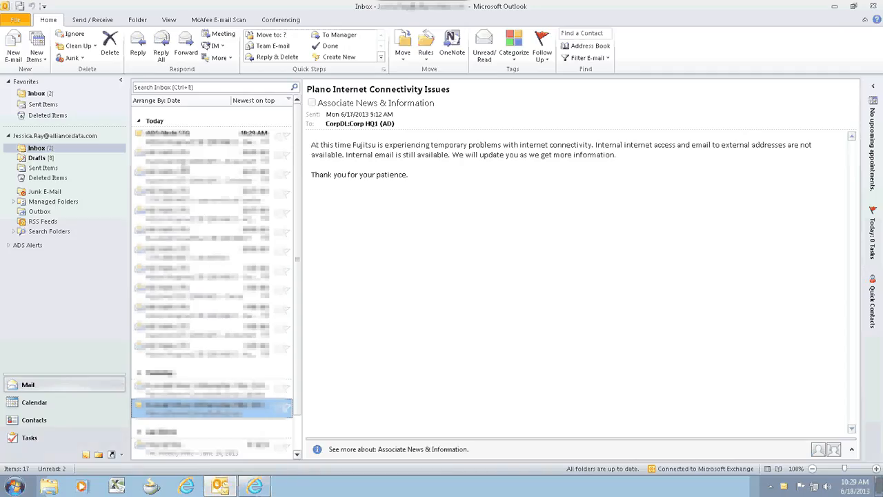
{"action": "left_click", "coordinate": [185, 138]}
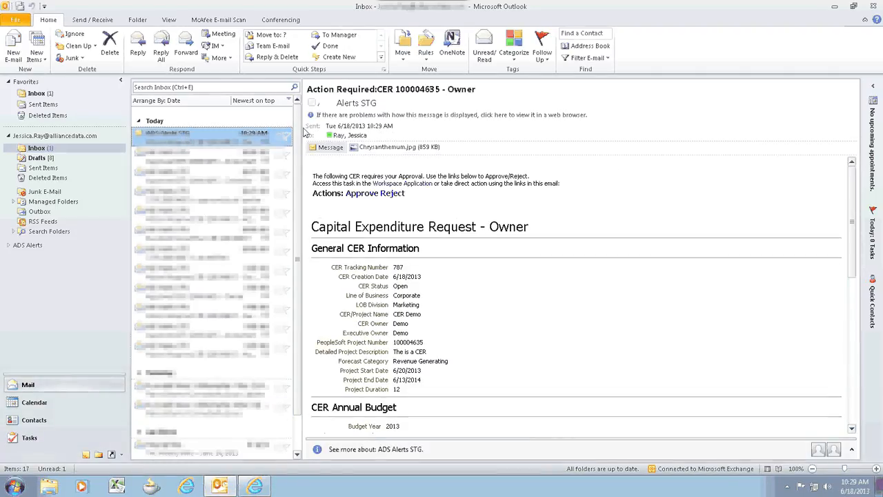
{"action": "left_click", "coordinate": [475, 93]}
{"action": "left_click_drag", "start_coordinate": [475, 92], "coordinate": [440, 90]}
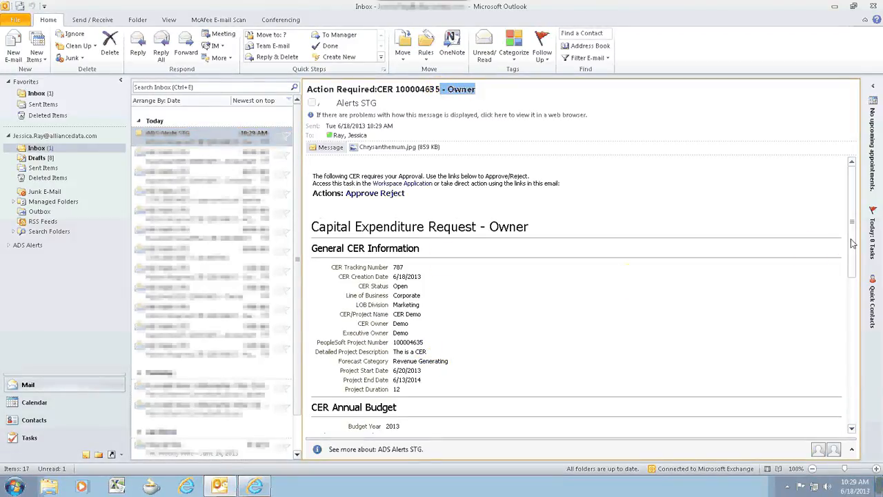
{"action": "left_click_drag", "start_coordinate": [854, 235], "coordinate": [853, 323]}
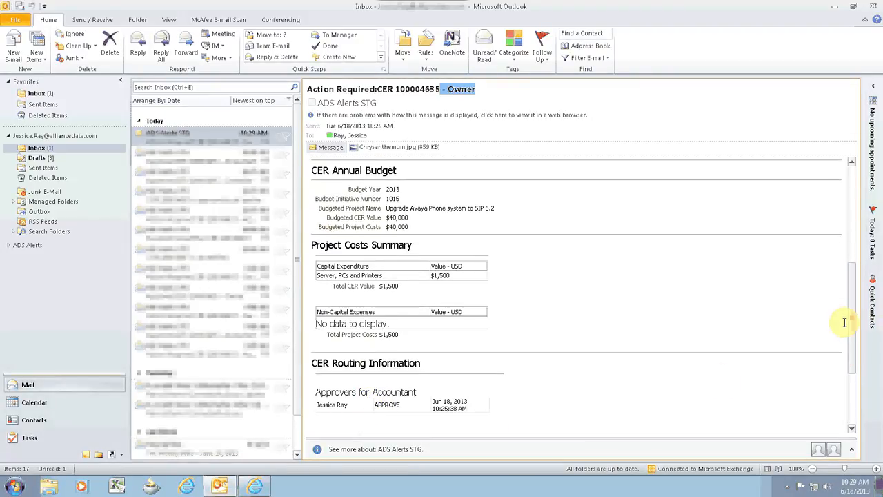
{"action": "left_click_drag", "start_coordinate": [853, 319], "coordinate": [853, 213]}
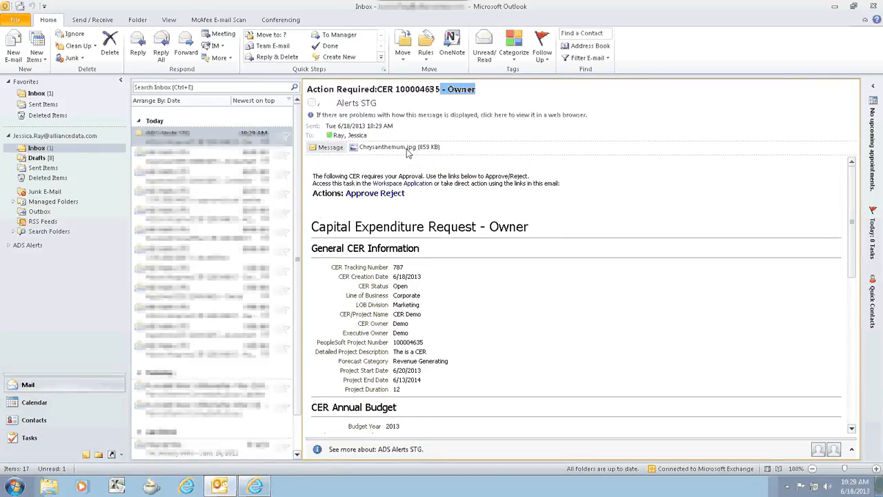
Approve the request by email reply with the comment "Approving the CER as the Owner" and send it
{"action": "left_click", "coordinate": [362, 194]}
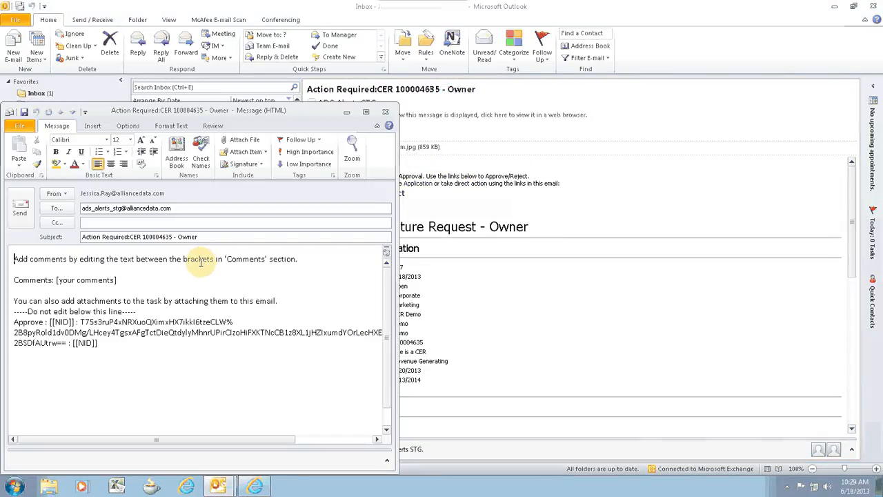
{"action": "left_click", "coordinate": [115, 279]}
{"action": "left_click_drag", "start_coordinate": [115, 280], "coordinate": [59, 280]}
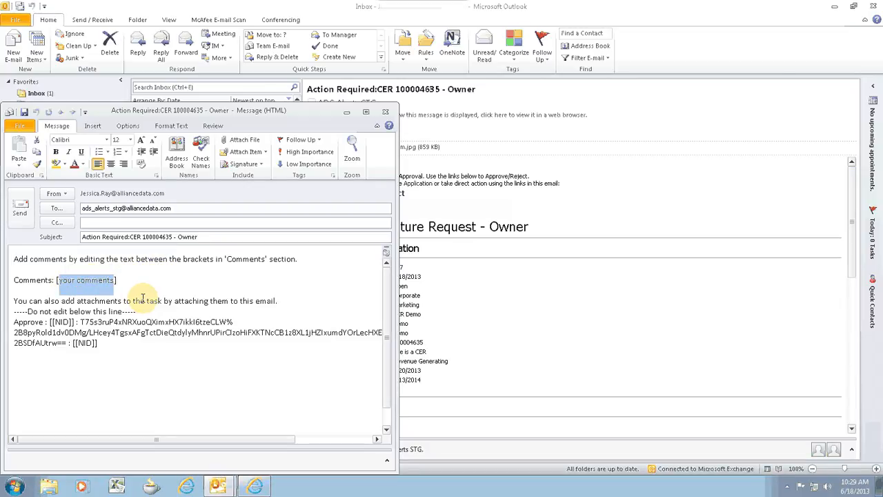
{"action": "type", "text": "Approving the CER as the Owner"}
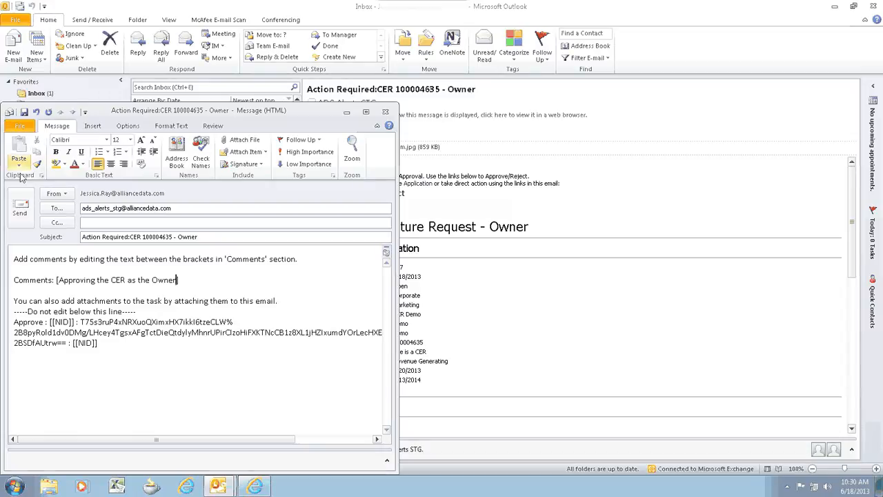
{"action": "left_click", "coordinate": [20, 209]}
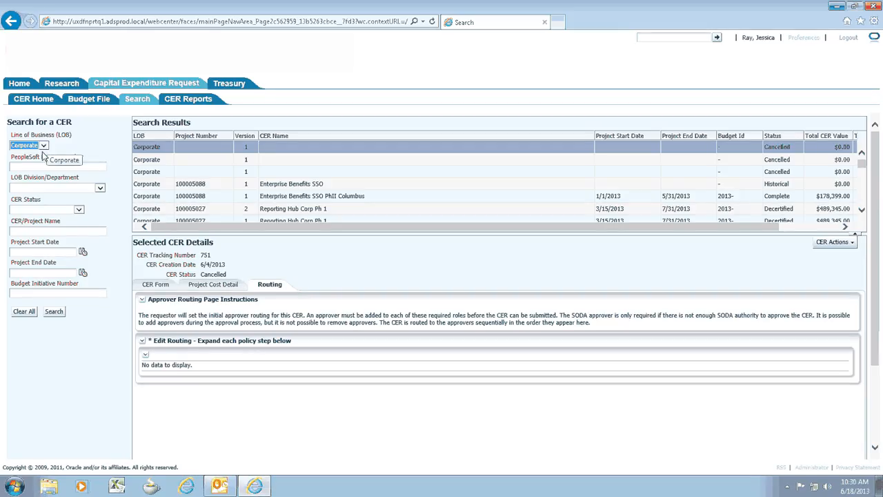
Back in the portal, search the Corporate requests for status Open and project name "CER Demo"
{"action": "left_click", "coordinate": [64, 212]}
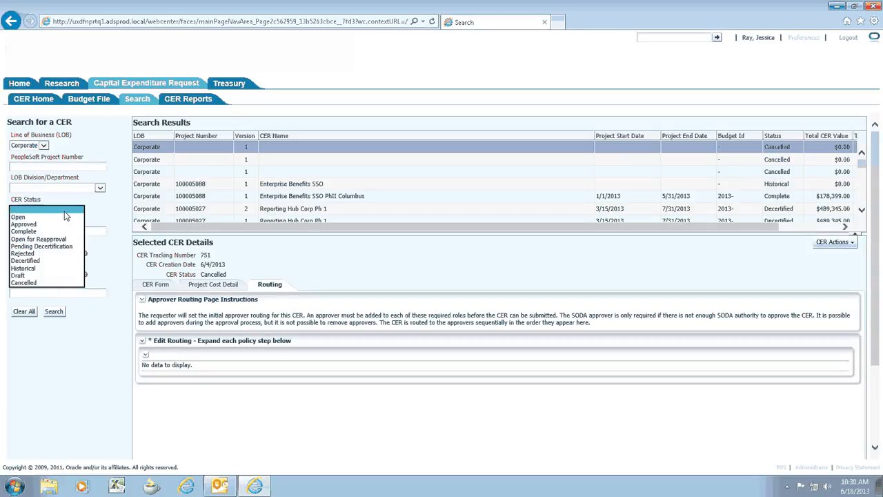
{"action": "left_click", "coordinate": [64, 218]}
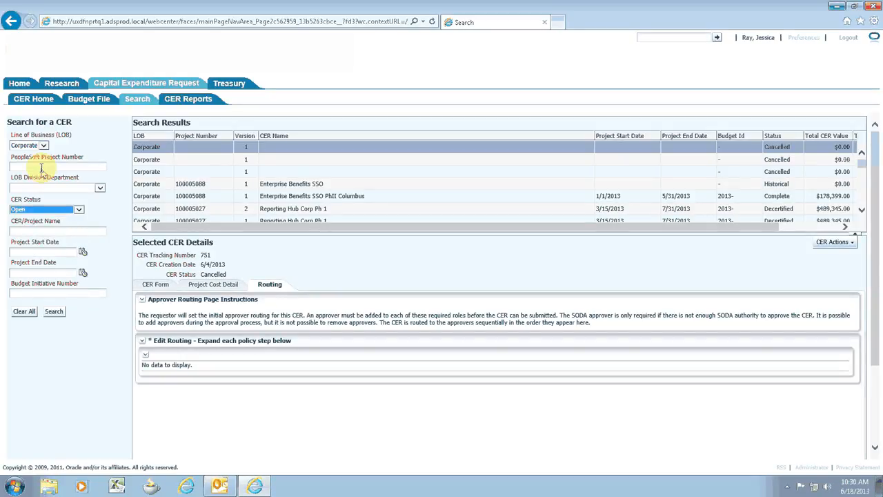
{"action": "left_click", "coordinate": [35, 230]}
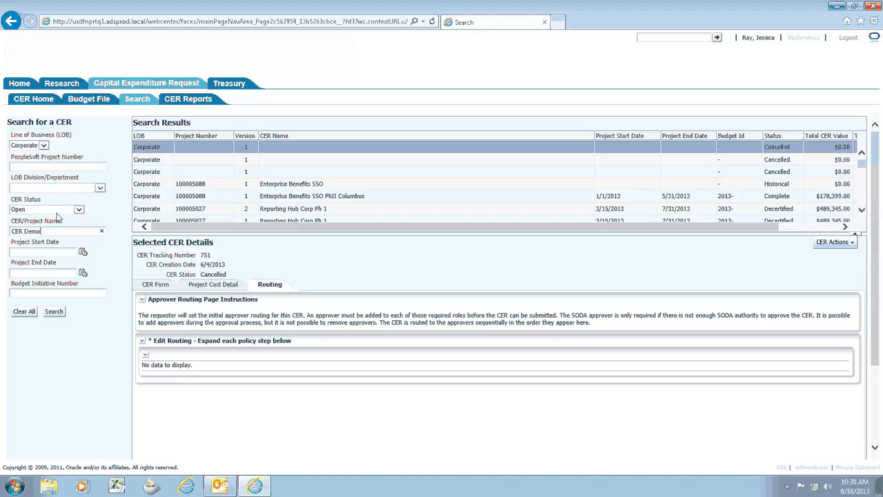
{"action": "left_click", "coordinate": [59, 312]}
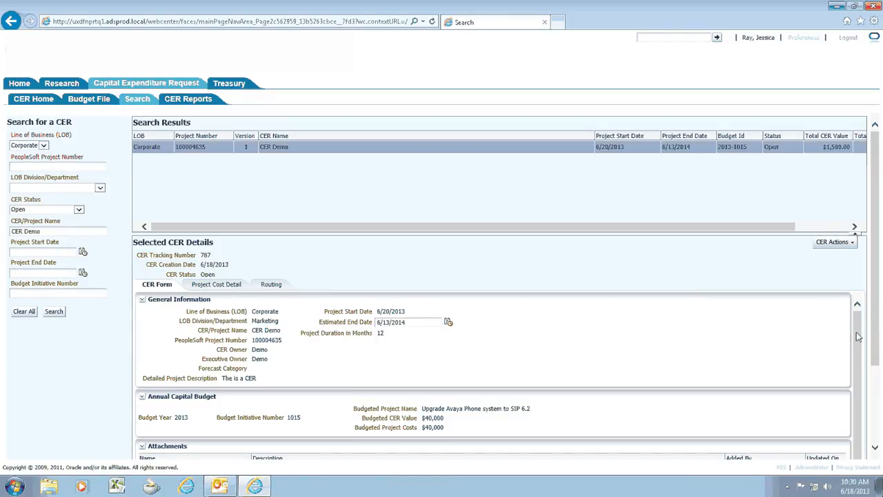
Review the audit trail of the open CER Demo request and close it
{"action": "scroll", "coordinate": [858, 337], "scroll_direction": "down", "scroll_amount": 1}
{"action": "left_click", "coordinate": [835, 243]}
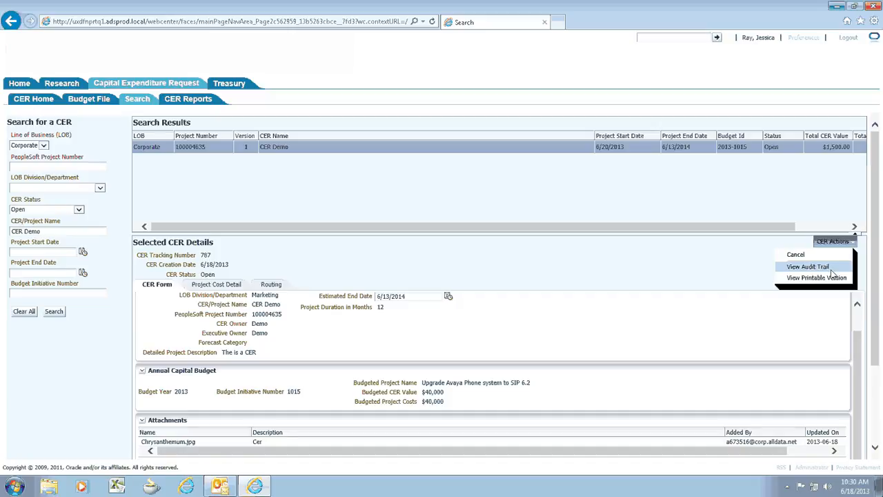
{"action": "left_click", "coordinate": [824, 267]}
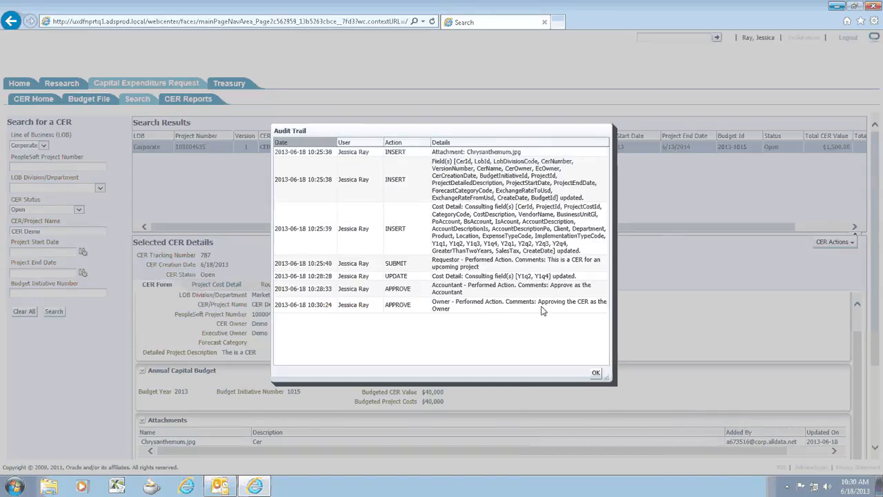
{"action": "left_click", "coordinate": [596, 373]}
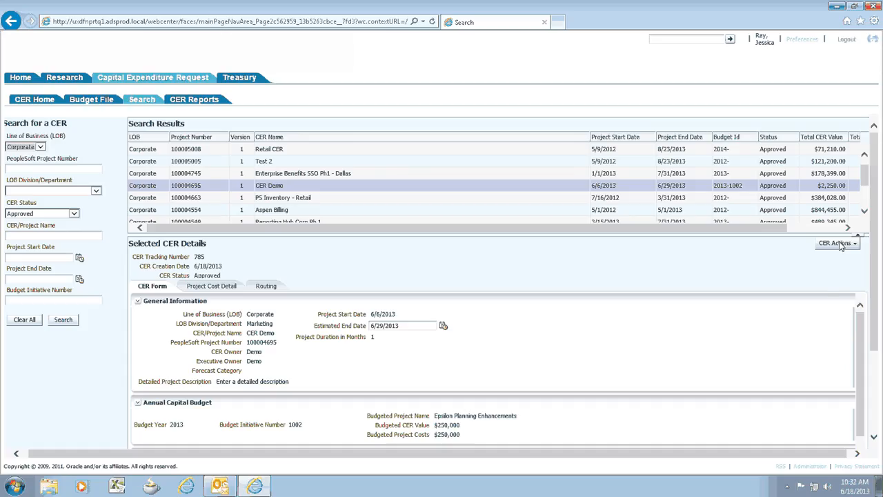
{"action": "left_click", "coordinate": [837, 244]}
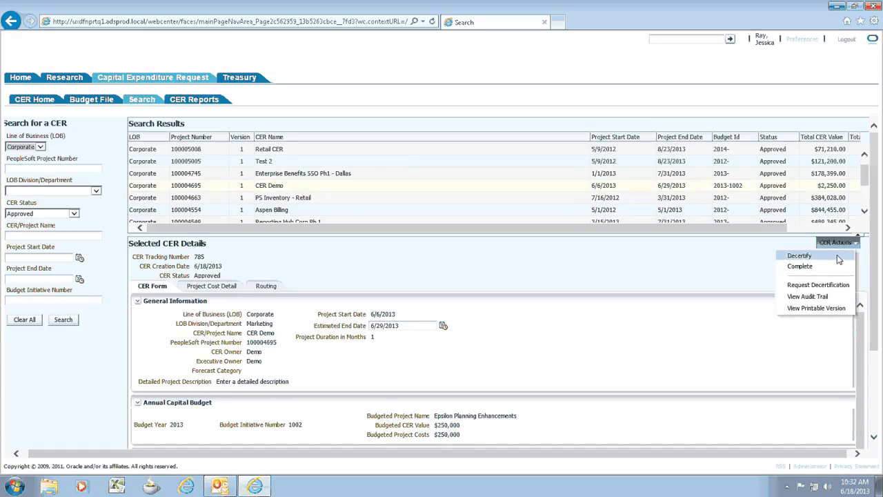
{"action": "left_click", "coordinate": [841, 267]}
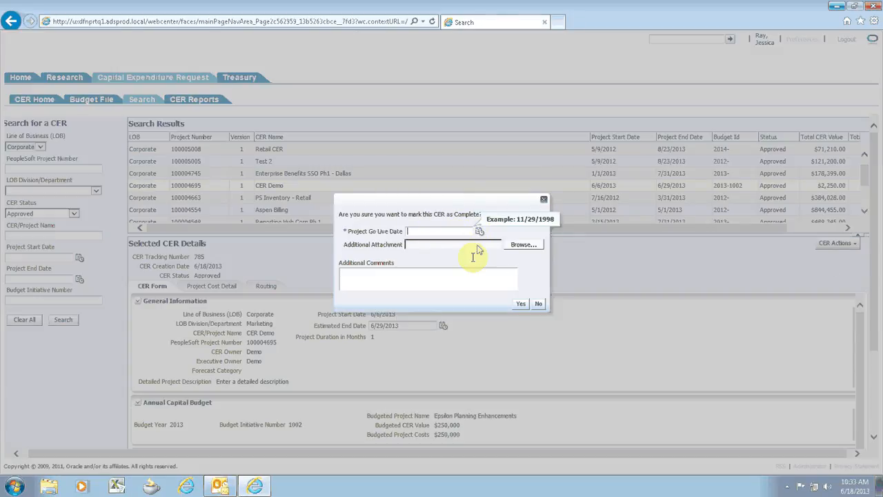
{"action": "left_click", "coordinate": [536, 304]}
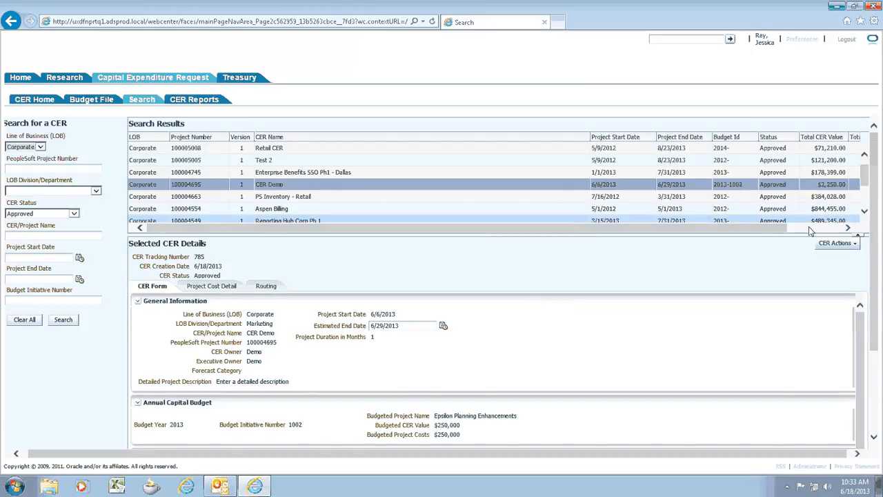
Decertify the approved CER Demo request with the comment "Has Gone Over Budget"
{"action": "left_click", "coordinate": [837, 243]}
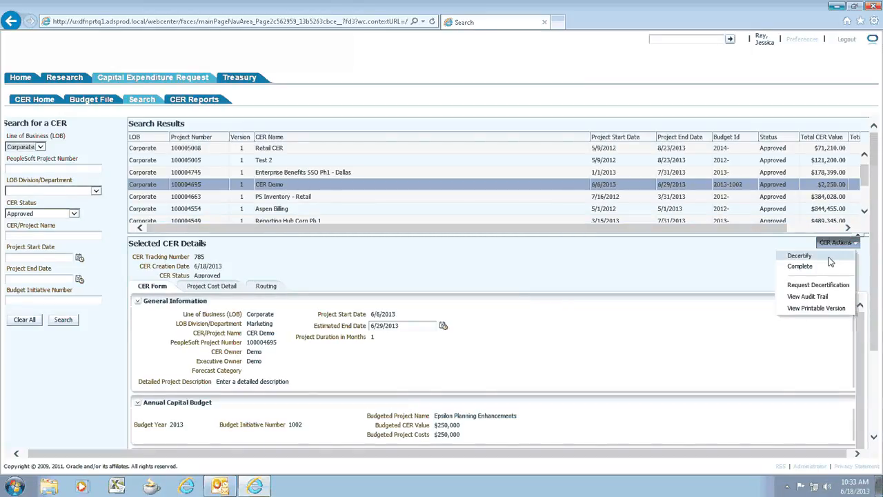
{"action": "left_click", "coordinate": [832, 256]}
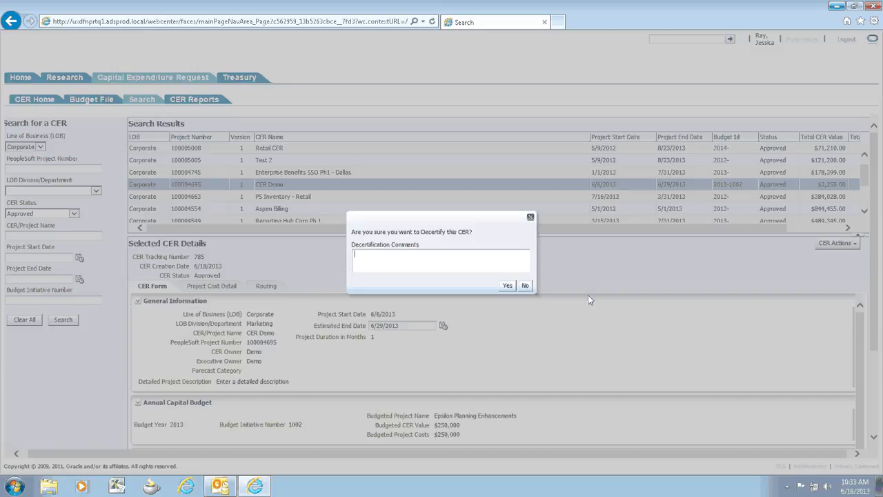
{"action": "left_click", "coordinate": [559, 263]}
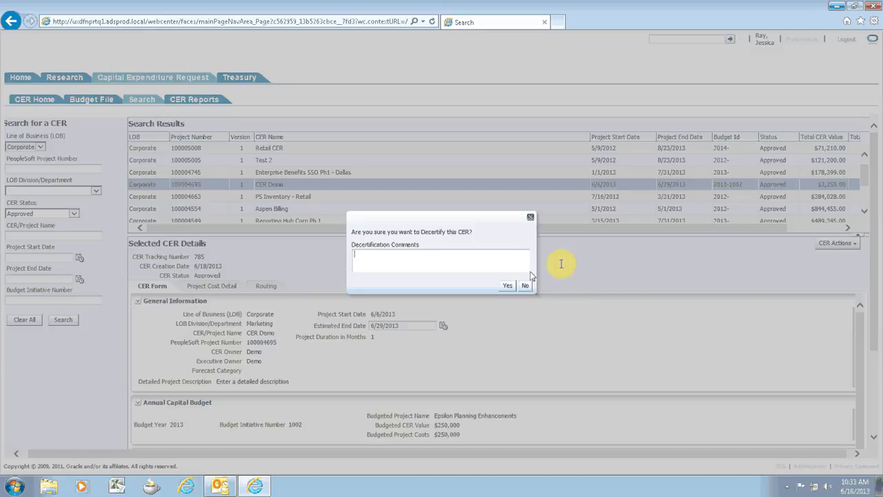
{"action": "type", "text": "Has Gone Over Budget"}
{"action": "key", "text": "Return"}
{"action": "left_click", "coordinate": [508, 285]}
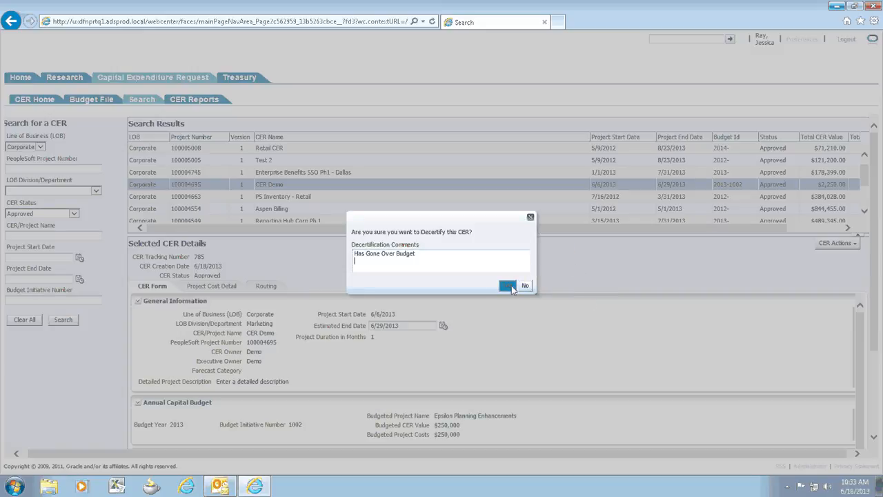
Look through the CER Value vs PS Actuals by Account report, and open the 10% Threshold report
{"action": "scroll", "coordinate": [505, 288], "scroll_direction": "down", "scroll_amount": 3}
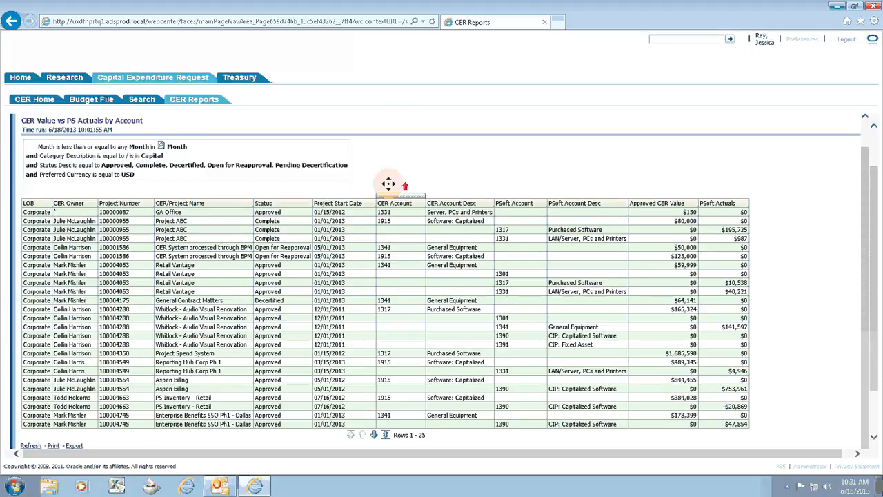
{"action": "scroll", "coordinate": [441, 184], "scroll_direction": "up", "scroll_amount": 3}
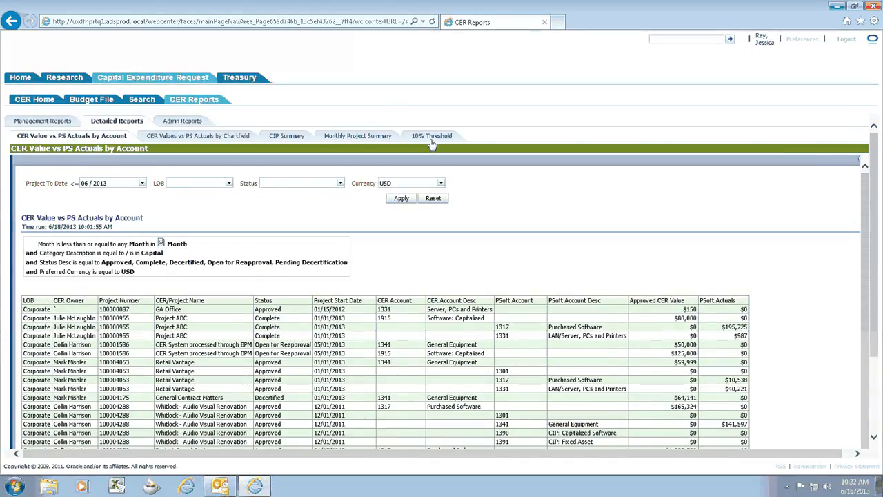
{"action": "left_click", "coordinate": [431, 137]}
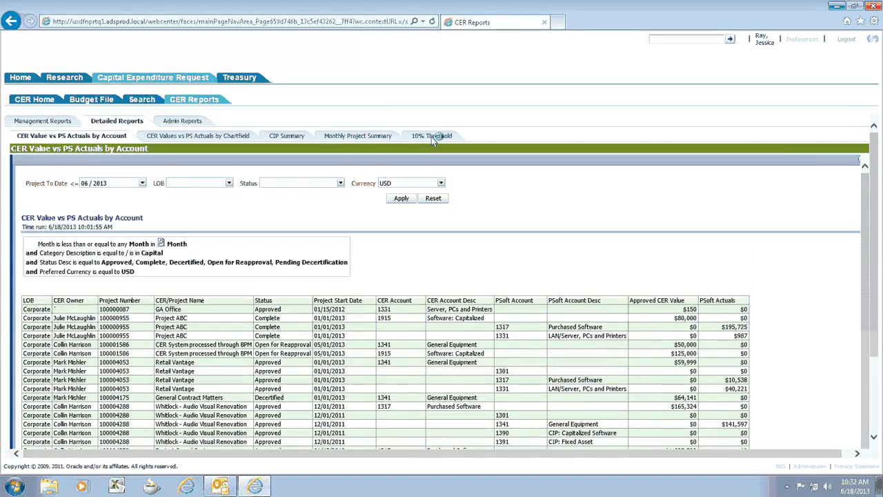